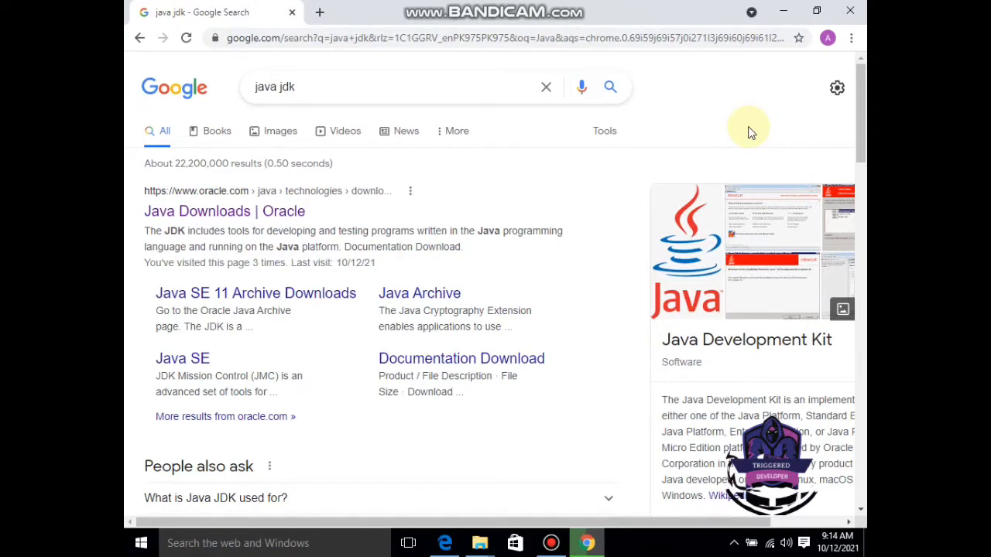
Read the "What is Java JDK used for?" answer in the search results, marking the words "Java programming language".
left_click_drag(748, 127, 759, 368)
left_click(691, 387)
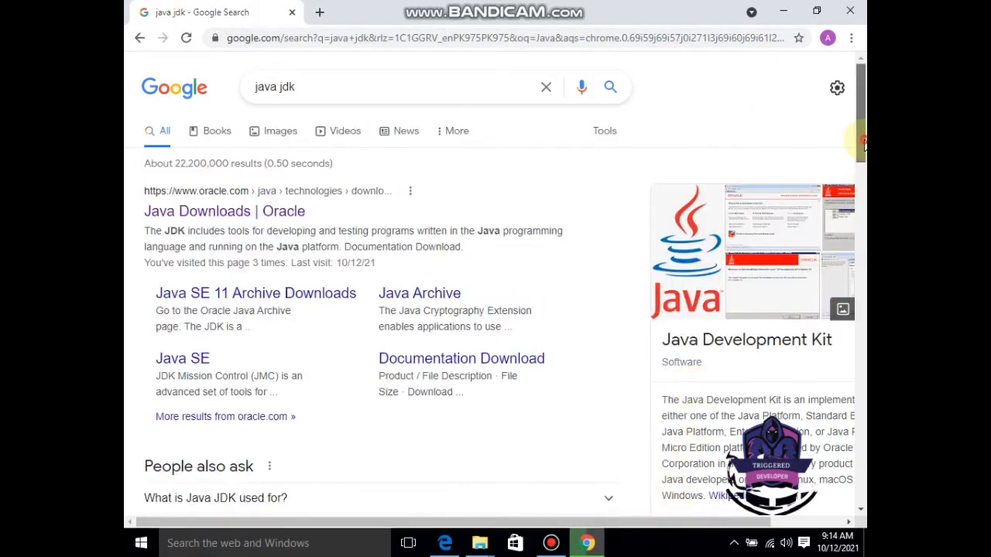
left_click_drag(862, 144, 862, 182)
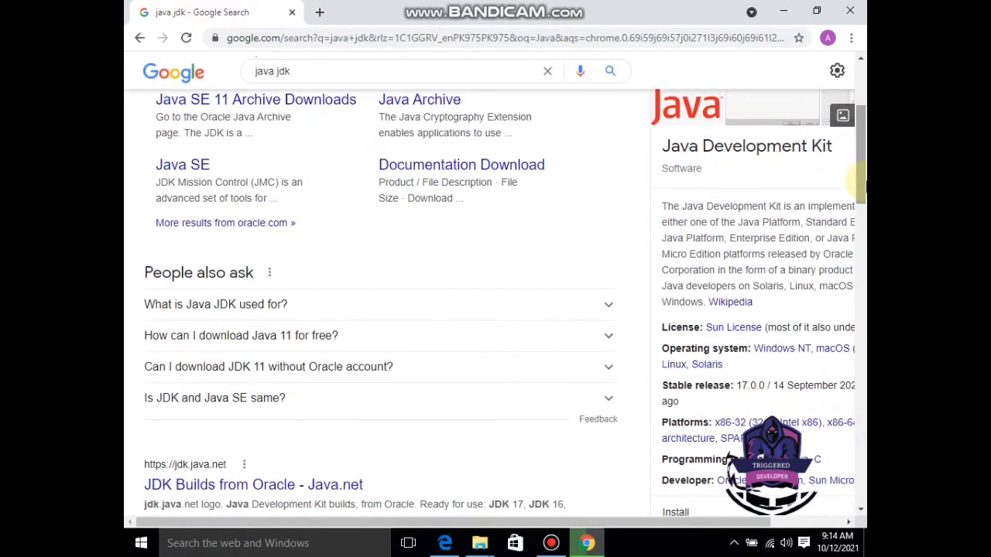
left_click(246, 310)
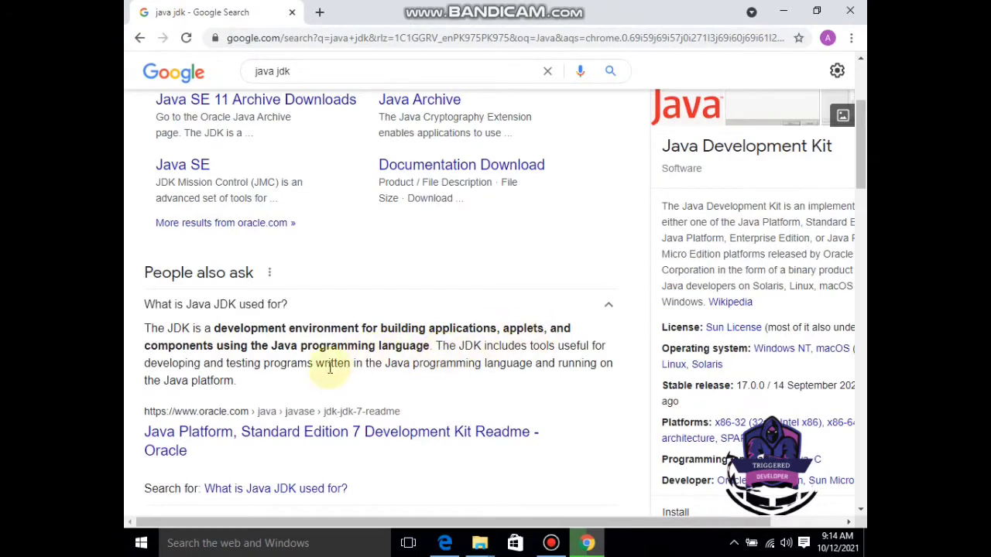
left_click_drag(273, 345, 431, 346)
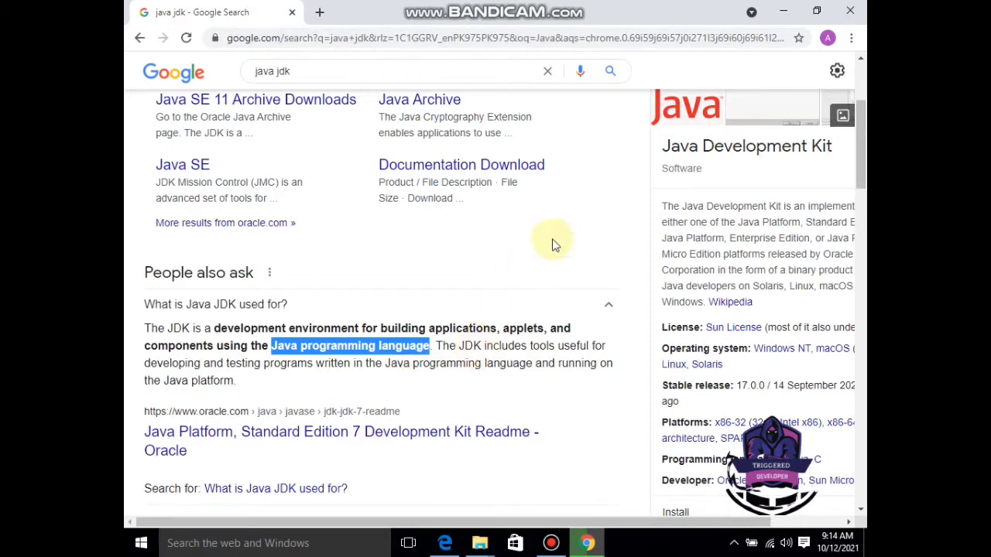
scroll(859, 151, "up", 1)
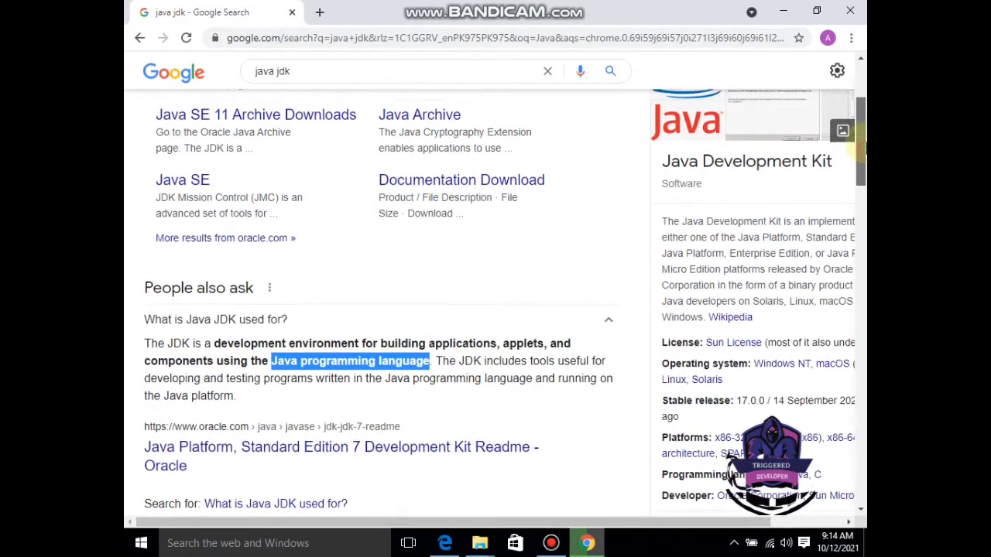
scroll(860, 151, "up", 3)
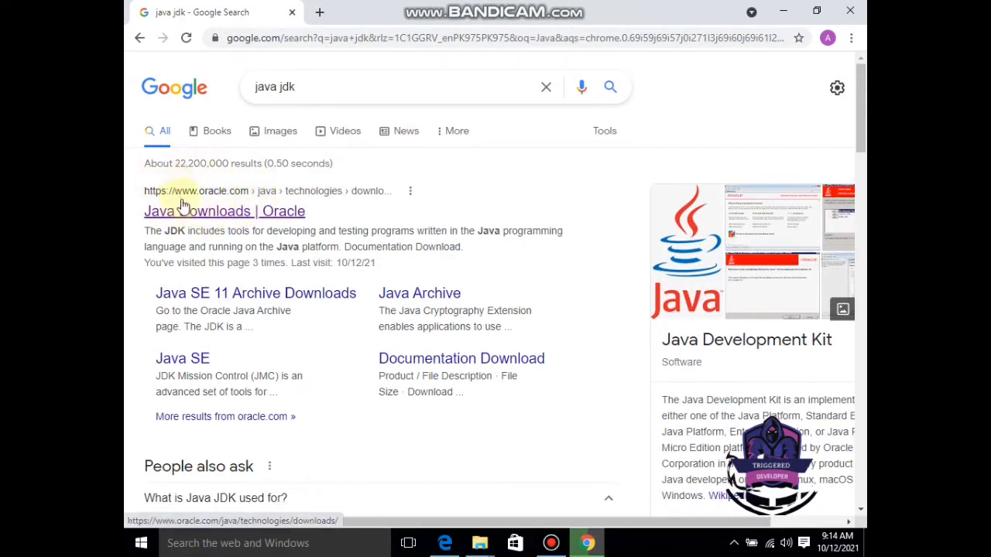
Open Oracle's Java Downloads page from the search results and show the JDK 17 downloads for Windows.
left_click(216, 221)
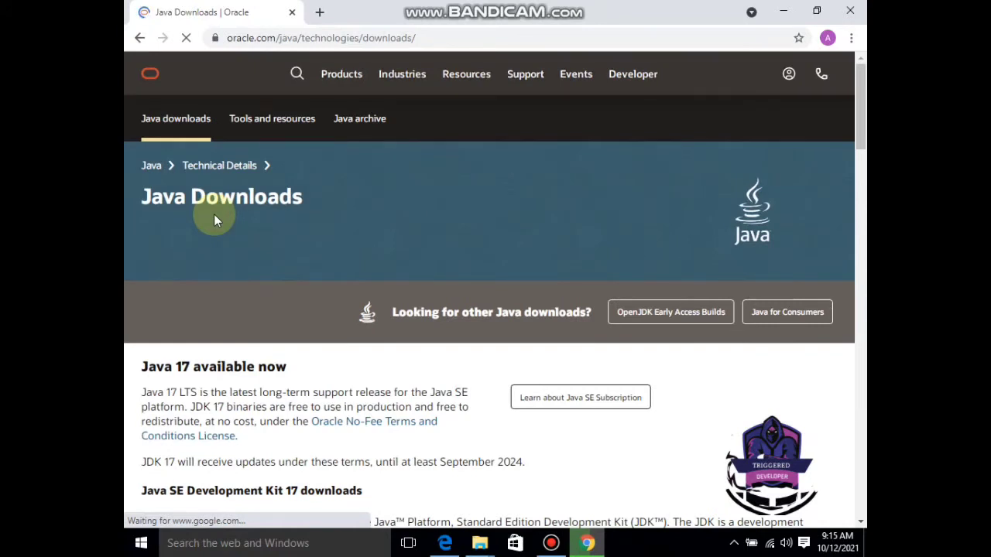
scroll(214, 219, "down", 3)
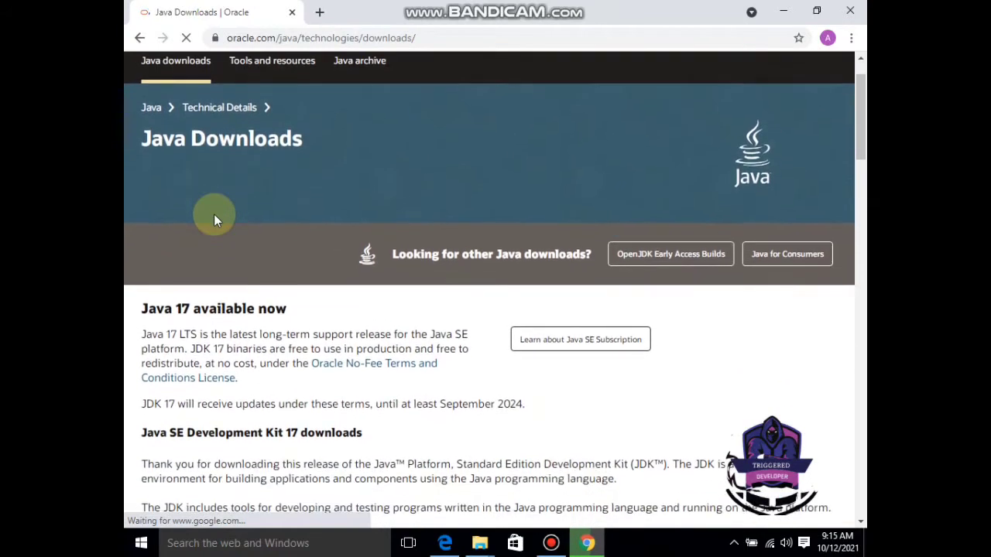
scroll(215, 216, "down", 4)
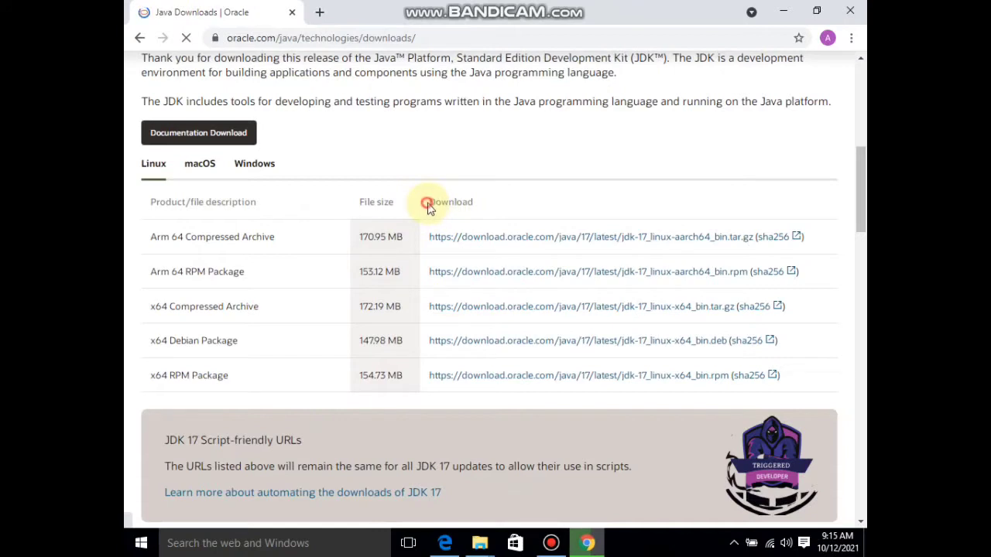
left_click_drag(427, 202, 487, 197)
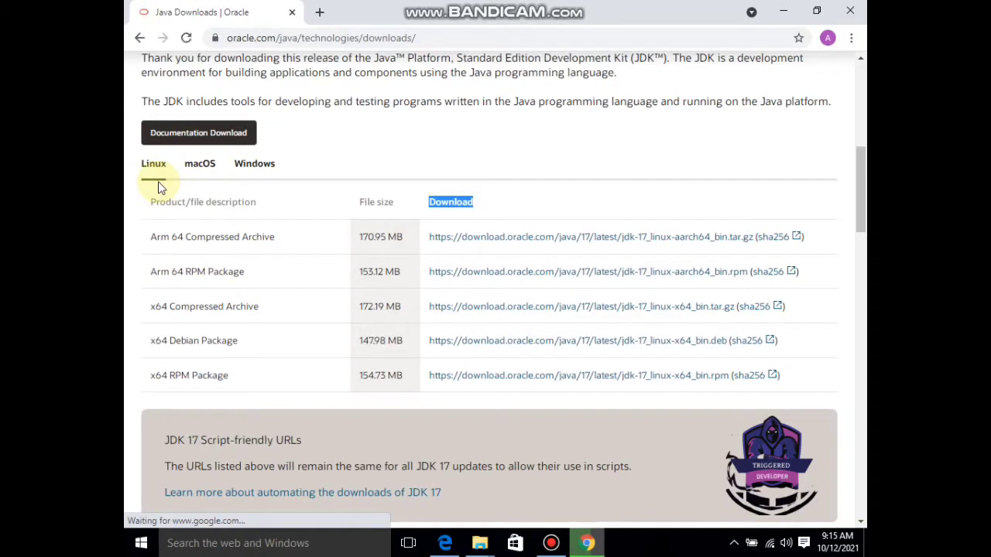
left_click(256, 165)
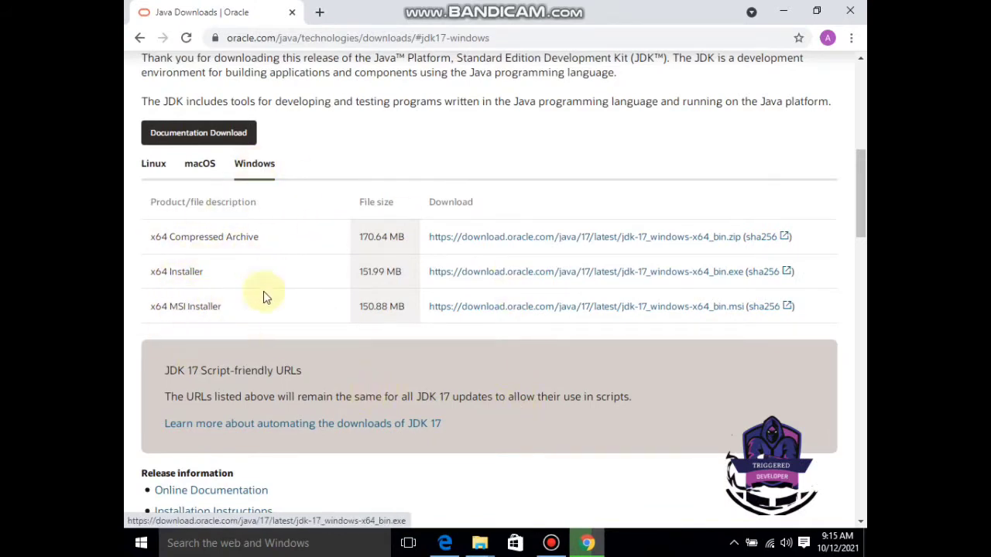
Download the JDK 17 x64 Installer for Windows, jdk-17_windows-x64_bin.exe.
left_click(732, 269)
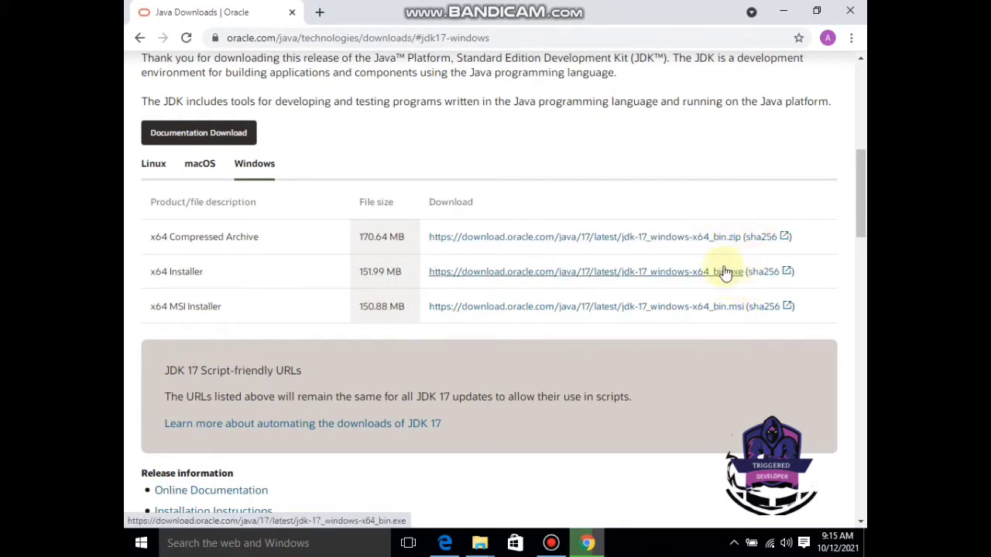
left_click(682, 273)
left_click(682, 274)
left_click(642, 279)
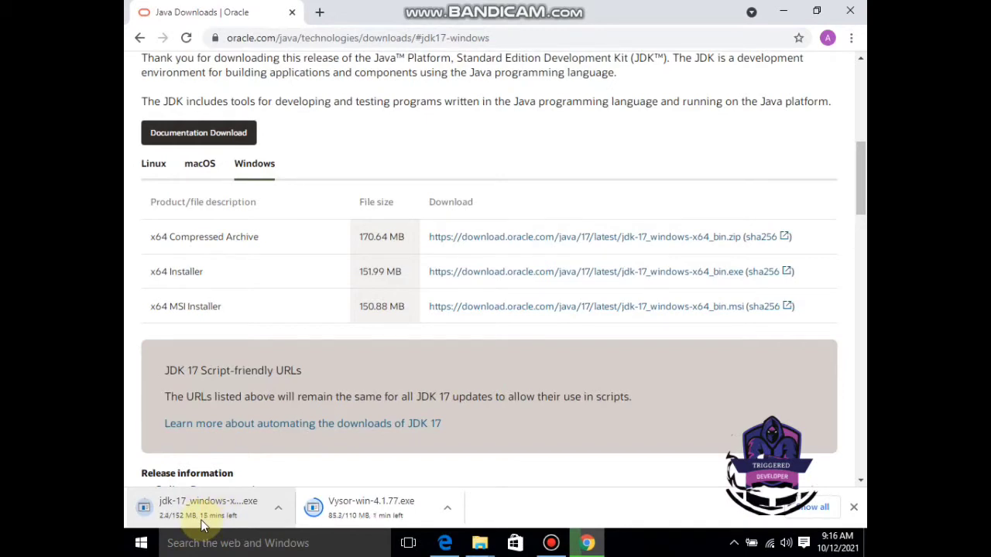
Pause the running download of the JDK 17 installer.
left_click(256, 511)
left_click(277, 509)
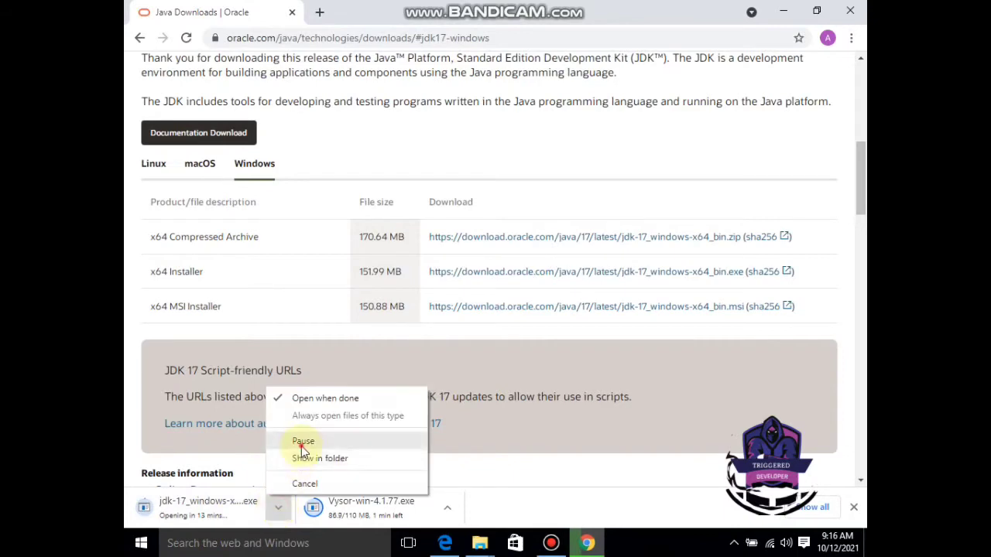
left_click(301, 443)
Switch to the Downloads folder in File Explorer and run the jdk-17_windows-x64_bin application.
left_click(480, 543)
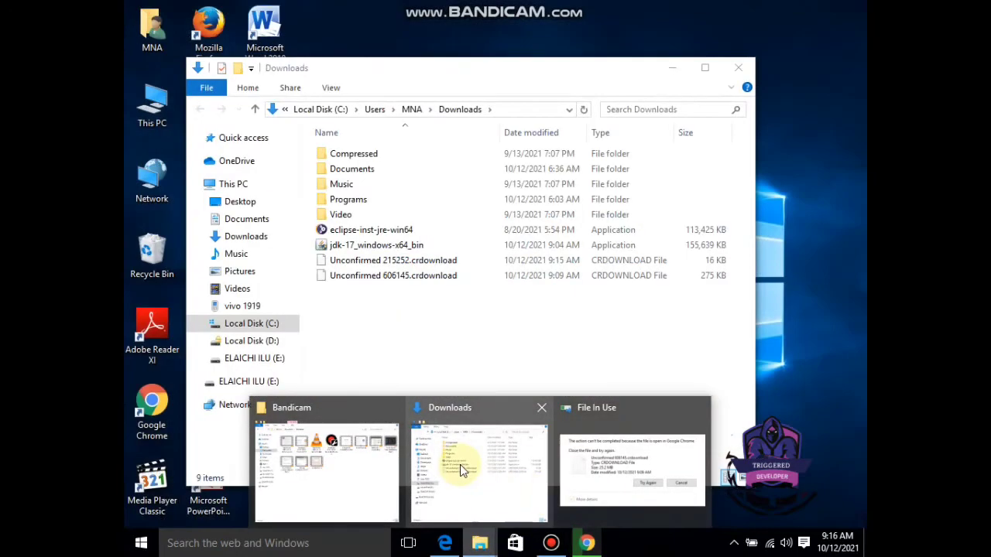
left_click(460, 464)
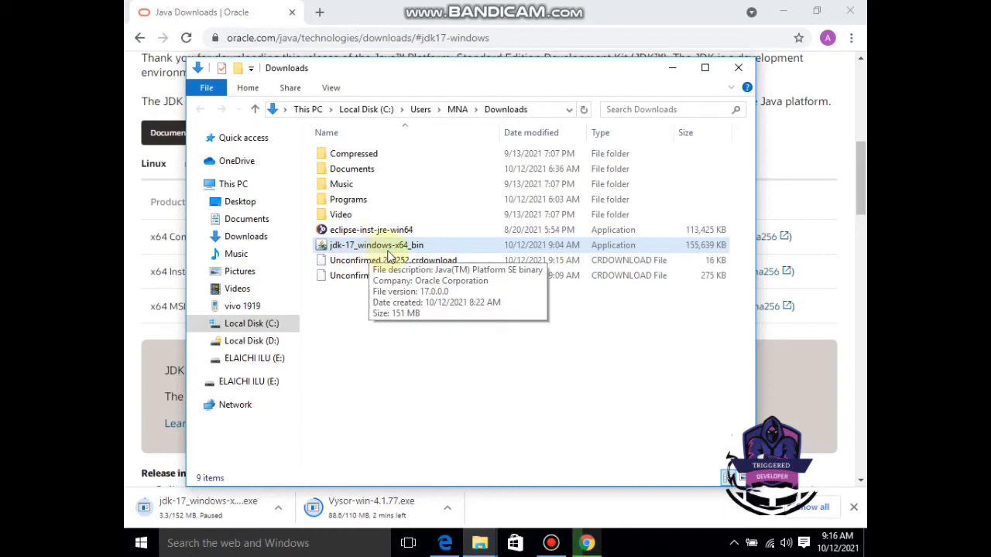
double_click(400, 251)
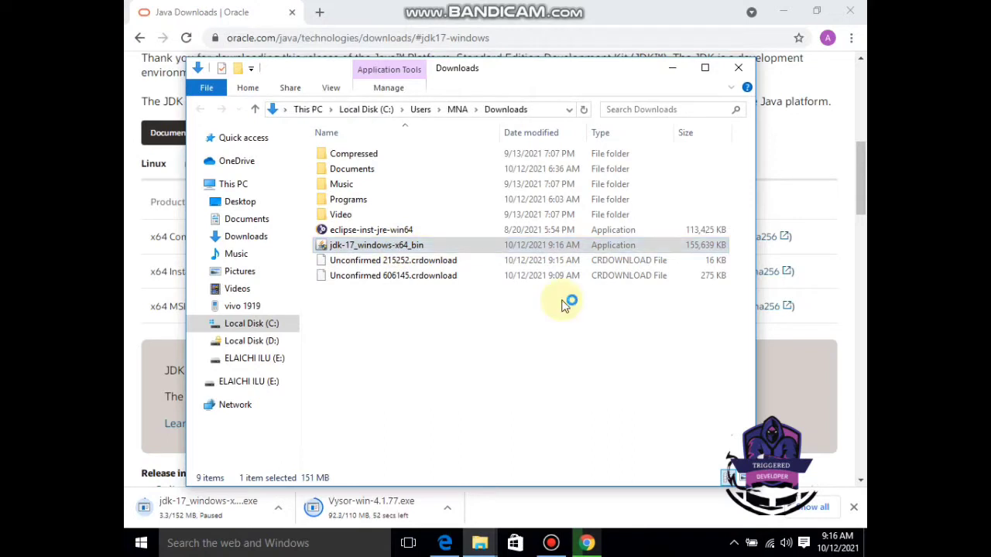
Install Java SE Development Kit 17 to the default folder C:\Program Files\Java\jdk-17\ and close the setup wizard.
left_click(705, 68)
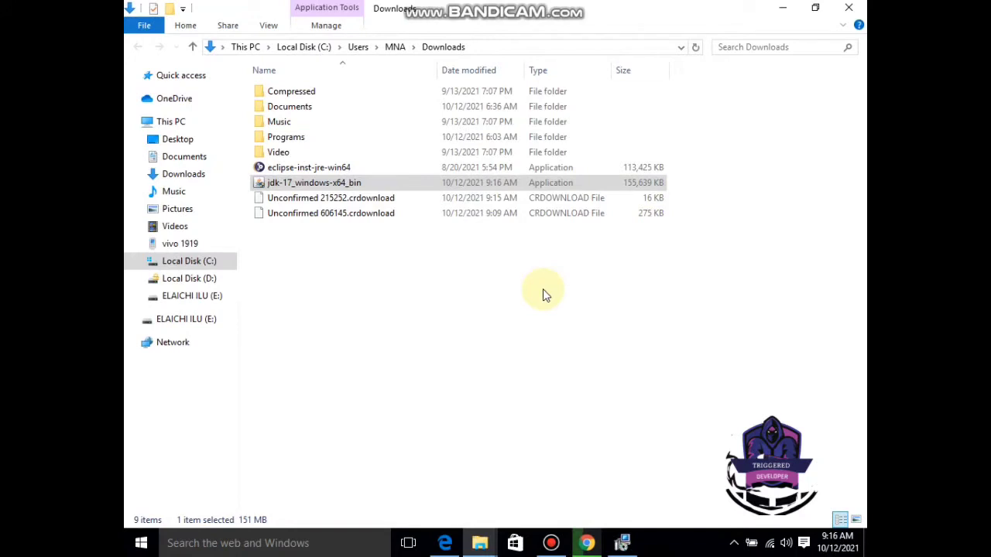
left_click(625, 544)
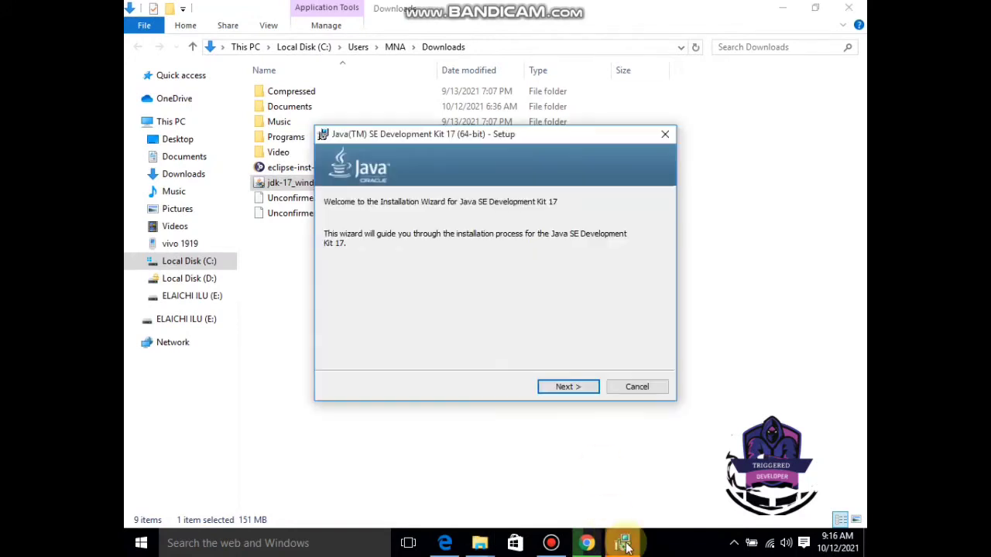
left_click(571, 389)
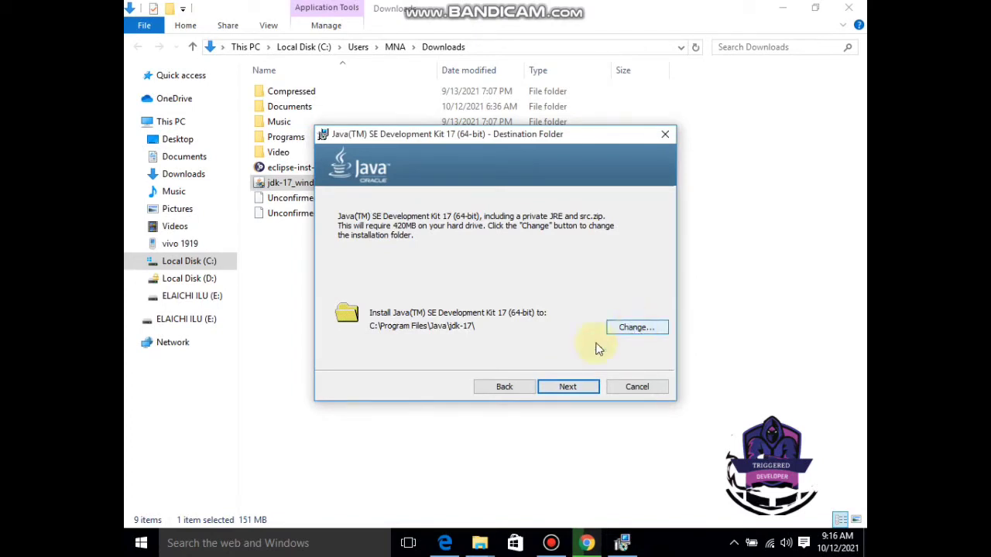
left_click(575, 385)
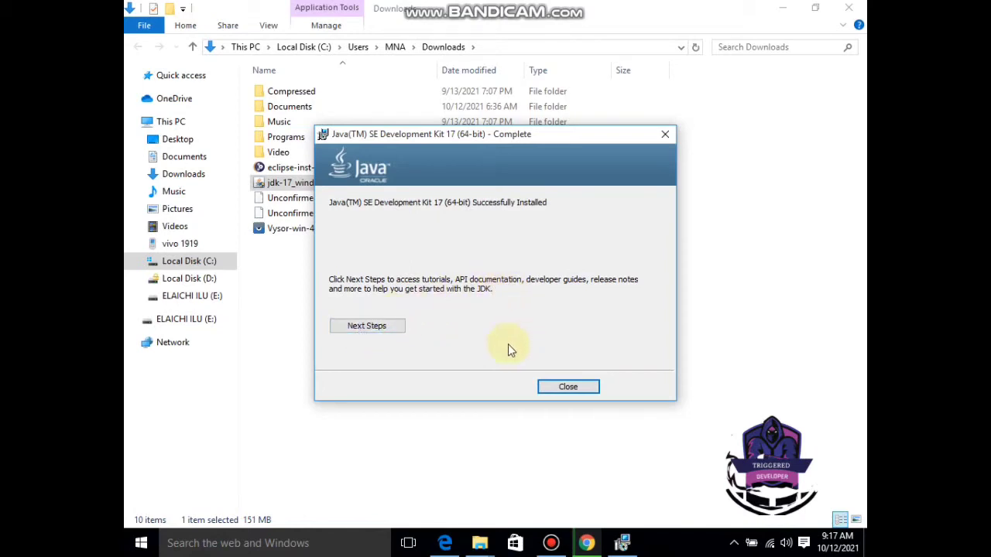
left_click(568, 387)
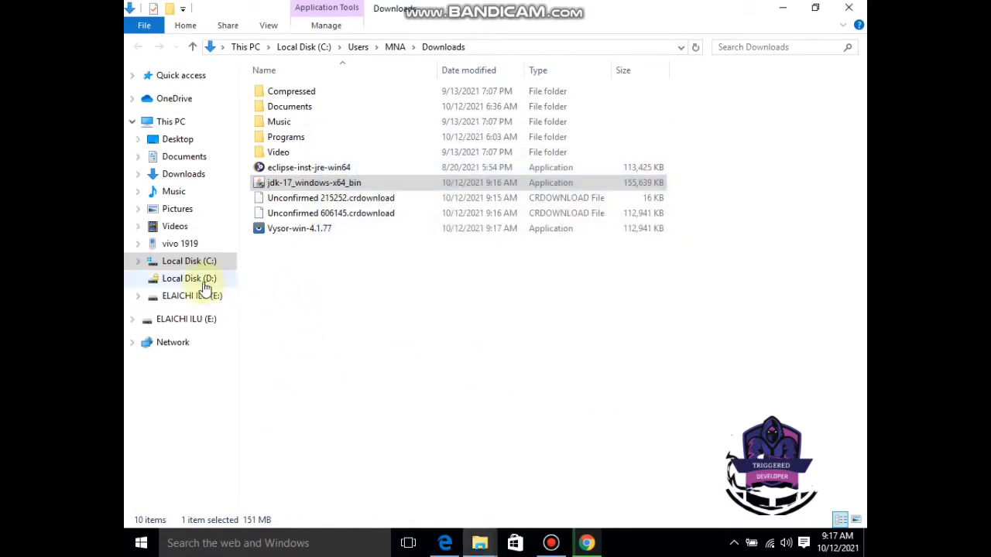
Browse to C:\Program Files\Java and select the jdk-17 folder.
left_click(189, 263)
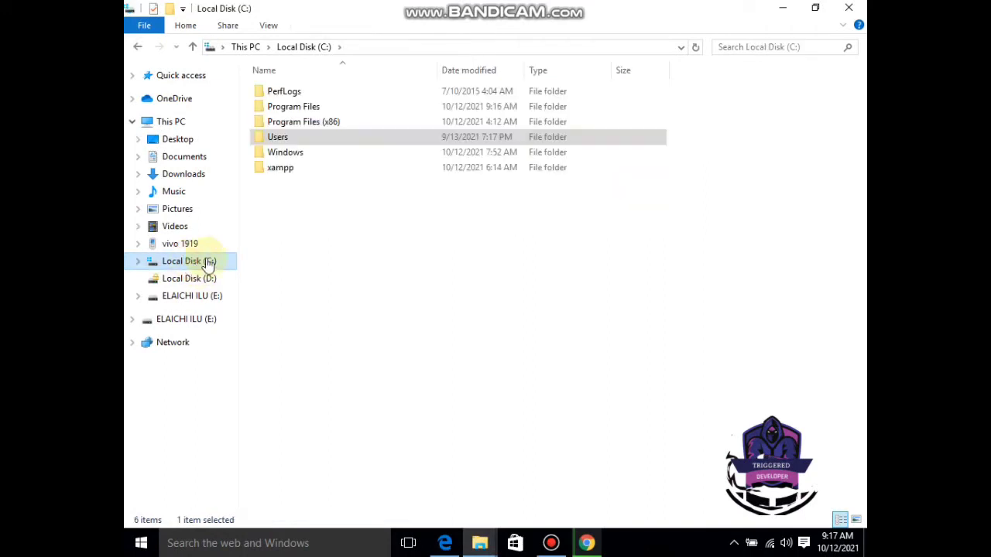
double_click(315, 108)
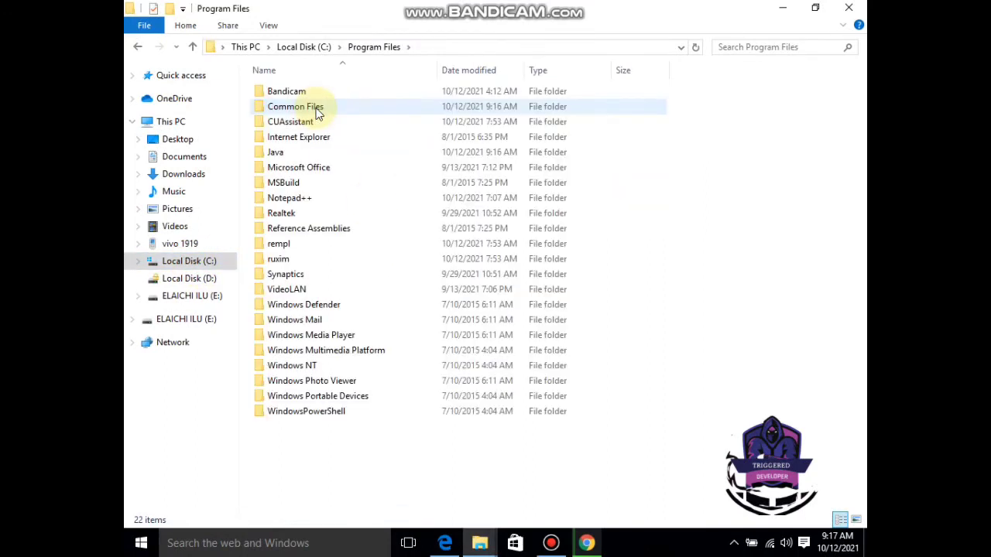
double_click(278, 154)
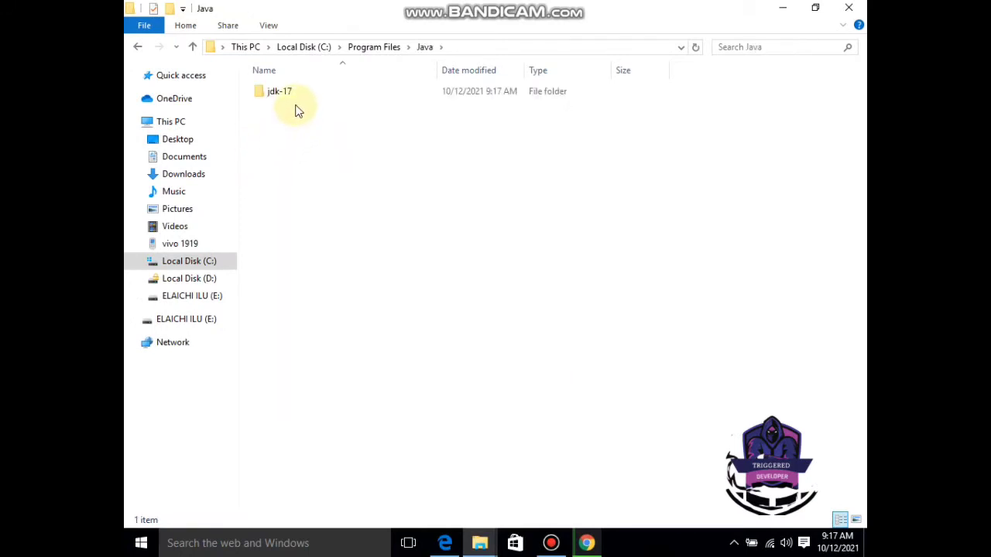
left_click_drag(298, 111, 248, 89)
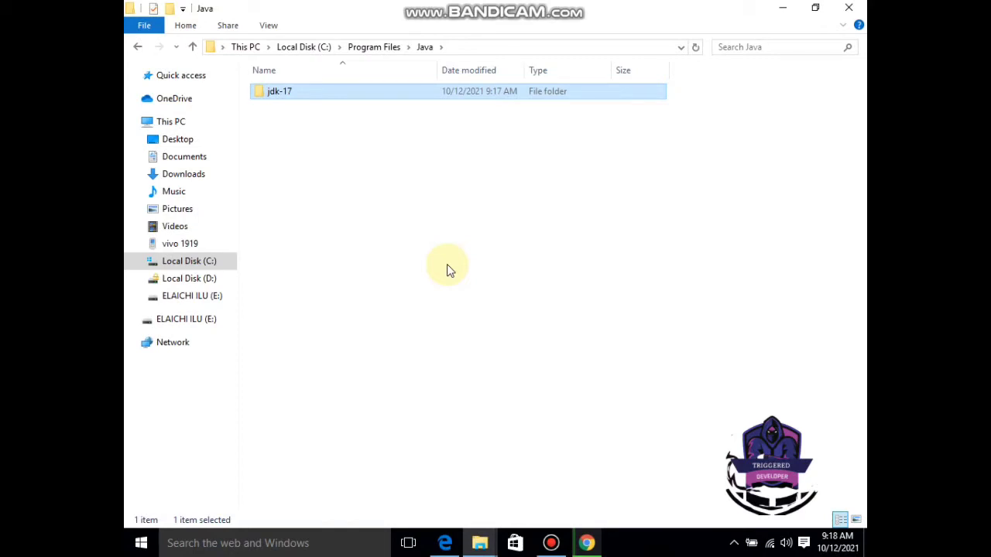
Find and open Control Panel, and go to the System page under System and Security.
left_click(271, 542)
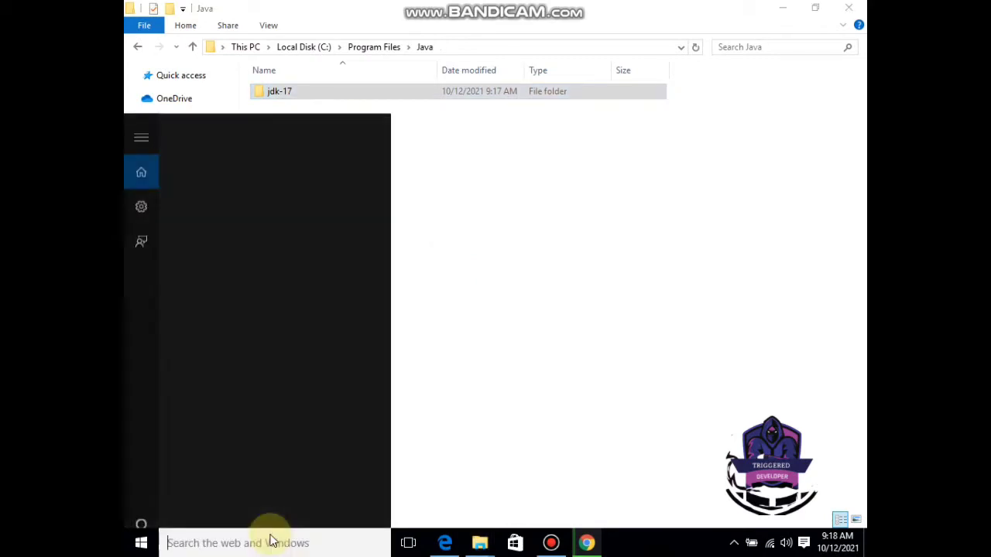
type("contr")
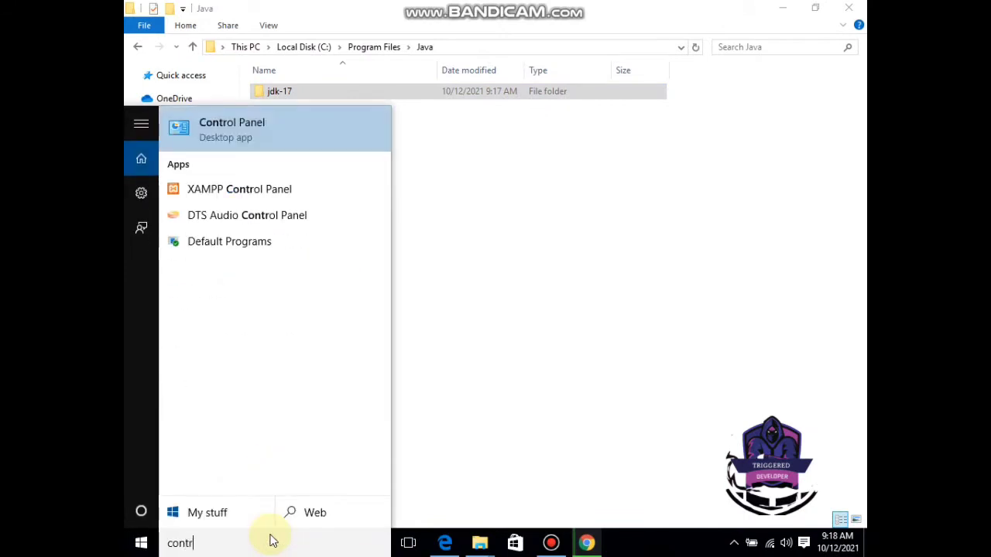
left_click(255, 142)
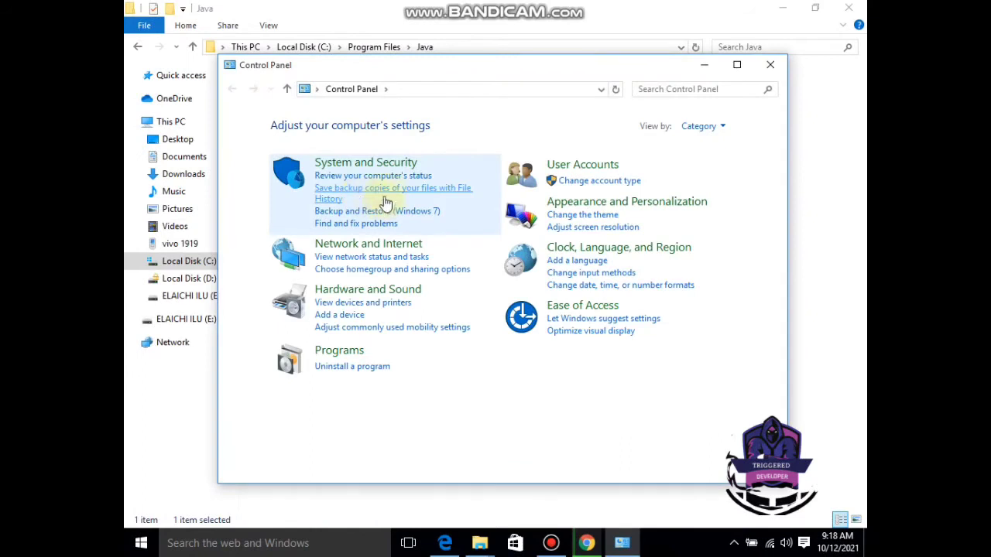
left_click(366, 162)
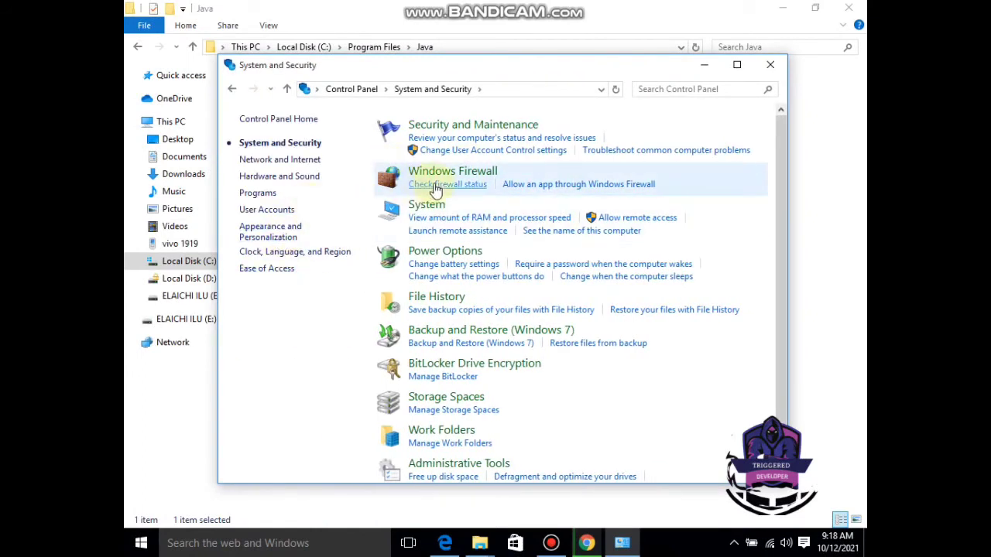
left_click(738, 67)
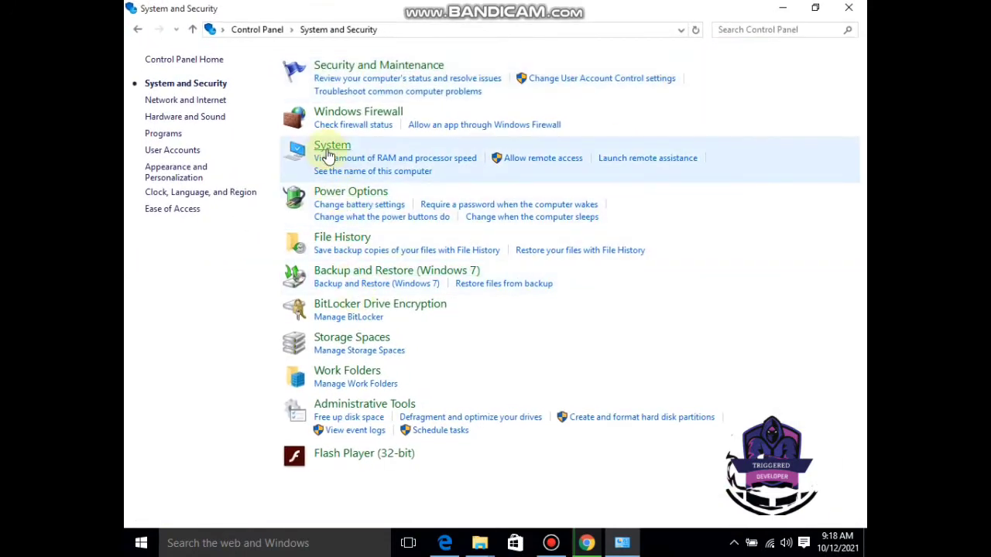
left_click(328, 156)
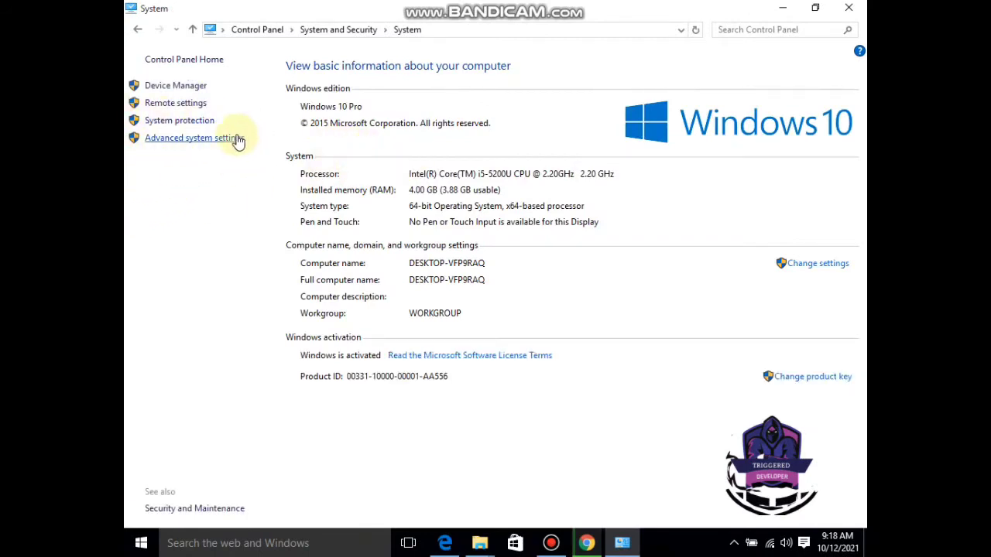
Open the Environment Variables from the advanced system settings and open the Path system variable for editing.
left_click(178, 139)
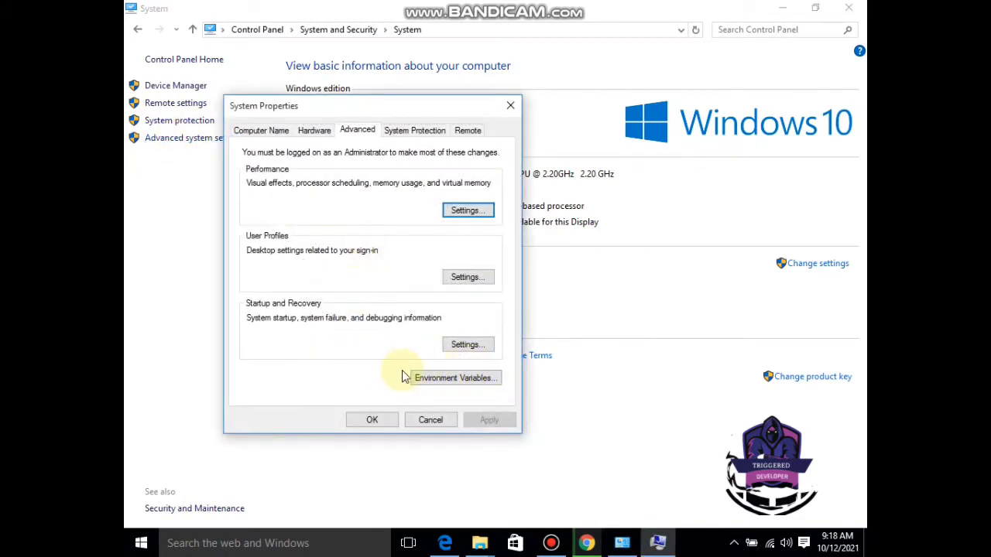
left_click(449, 380)
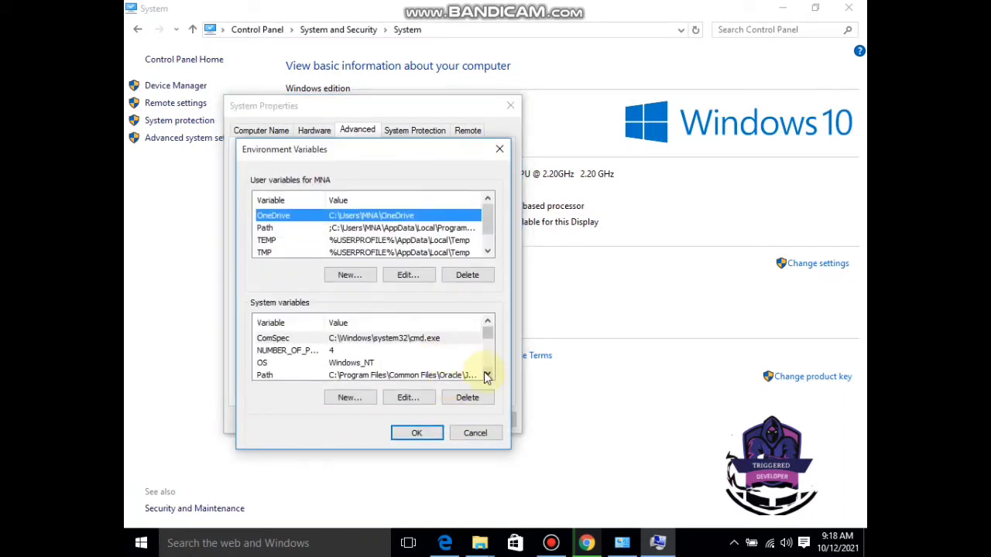
double_click(486, 375)
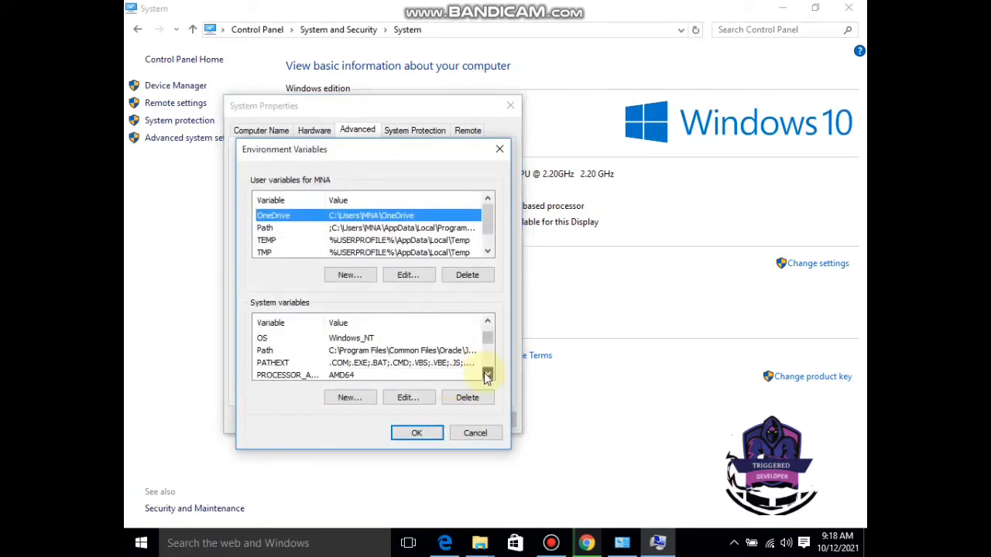
double_click(321, 351)
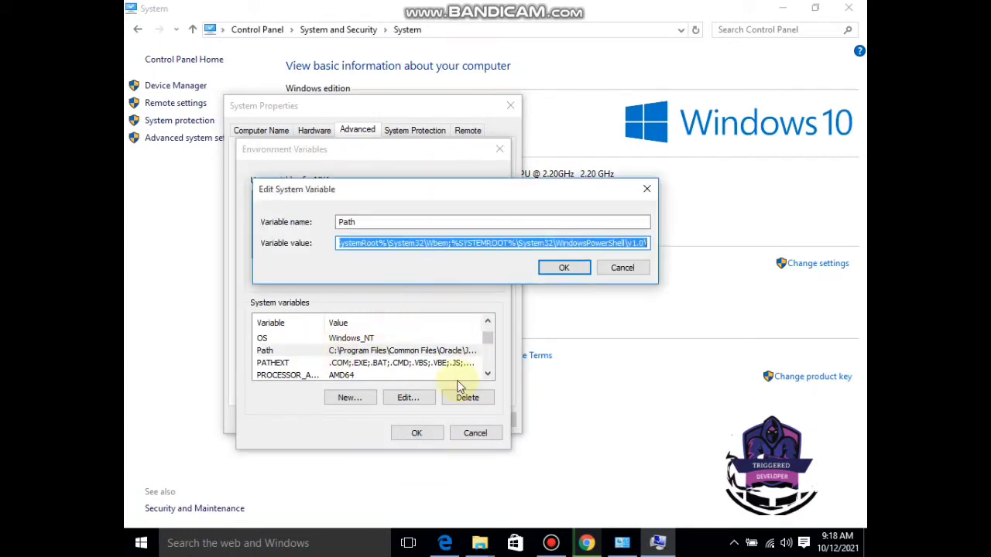
Browse into the jdk-17 folder's bin subfolder in File Explorer, copy its path C:\Program Files\Java\jdk-17\bin, and close that window.
mouse_move(480, 542)
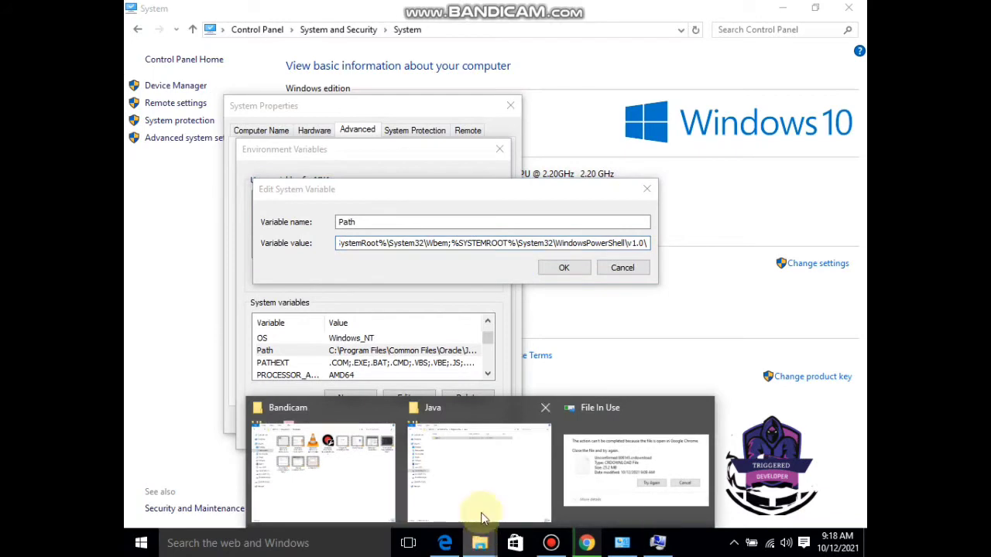
mouse_move(465, 449)
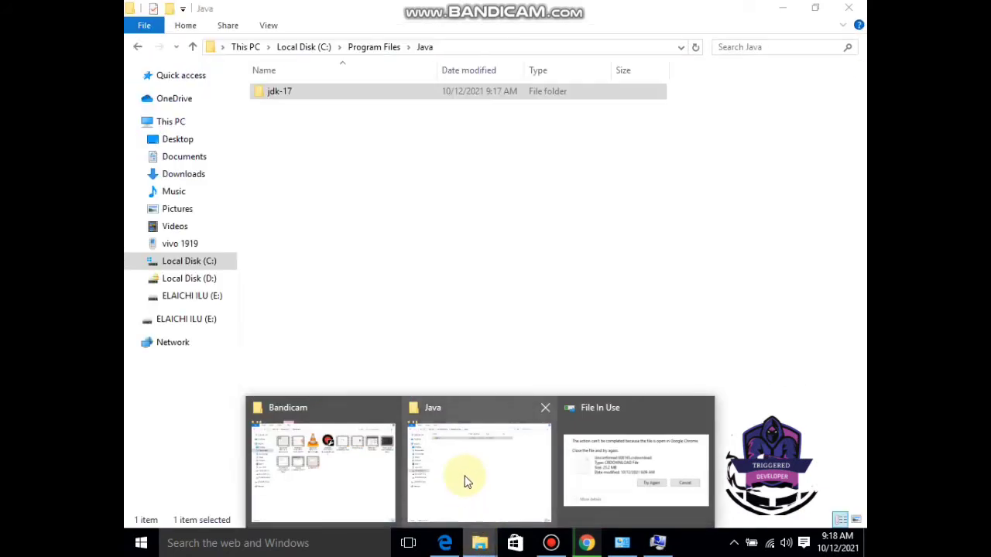
left_click(465, 481)
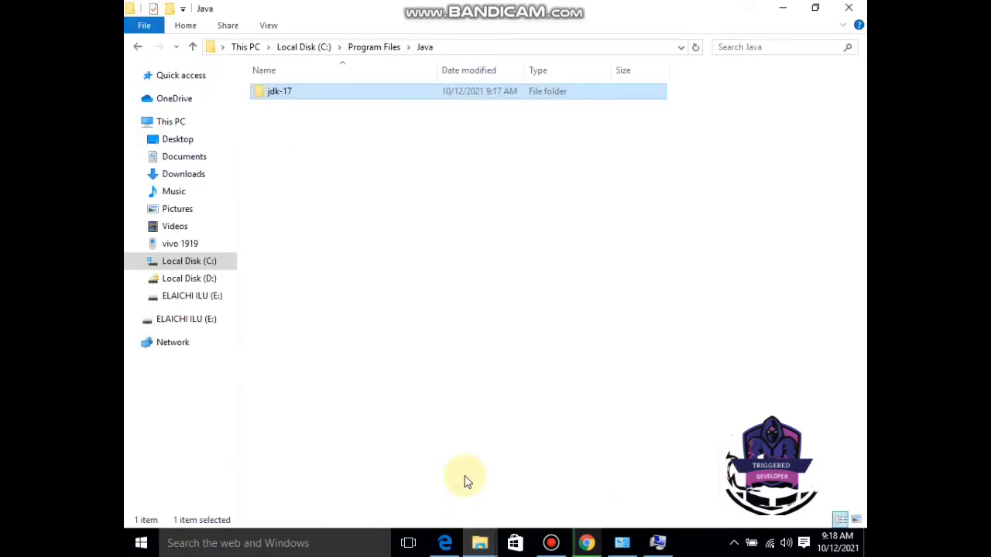
double_click(401, 96)
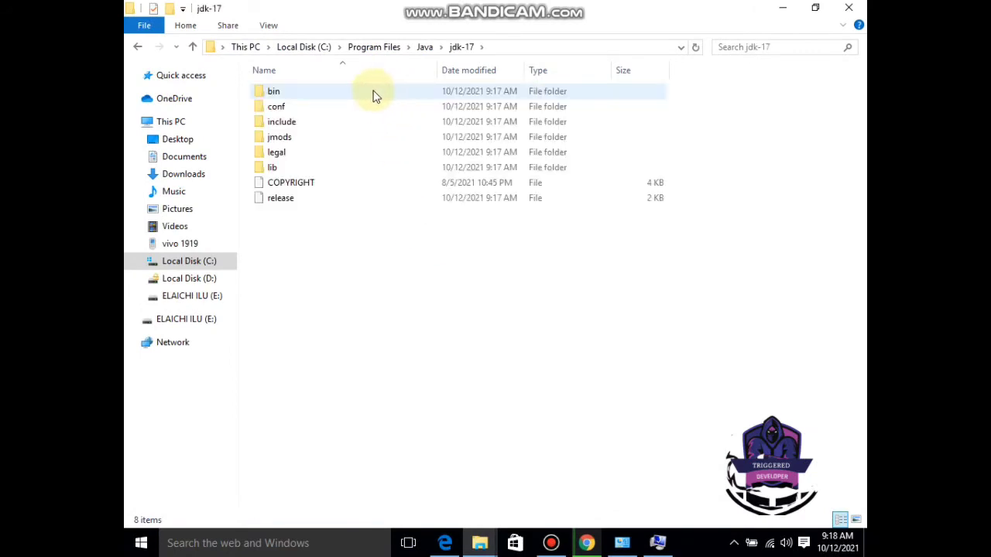
double_click(376, 92)
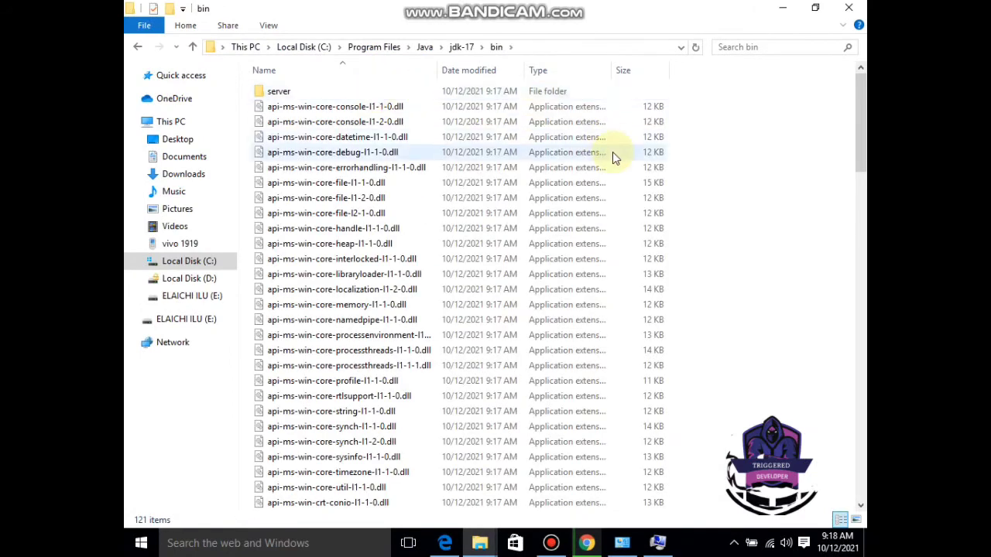
left_click(532, 47)
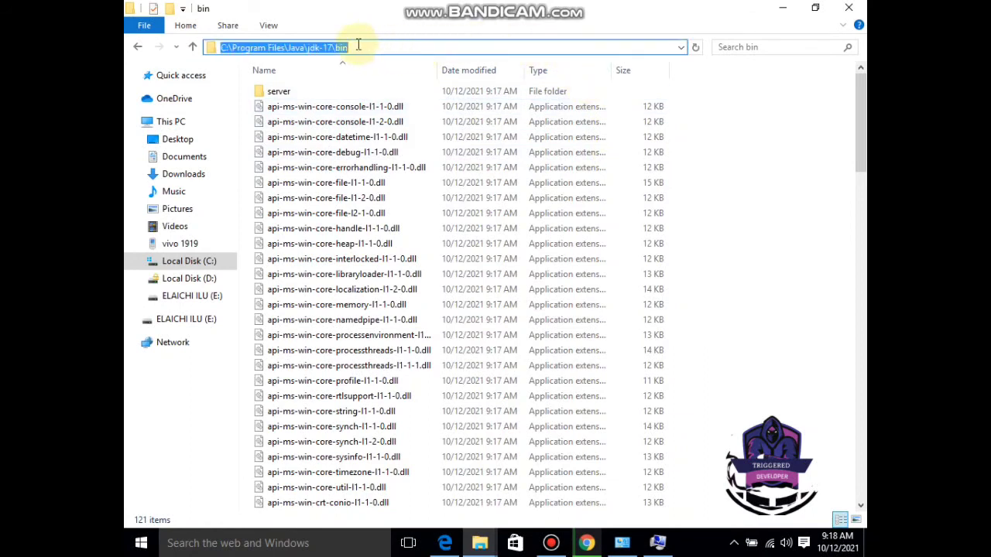
right_click(290, 46)
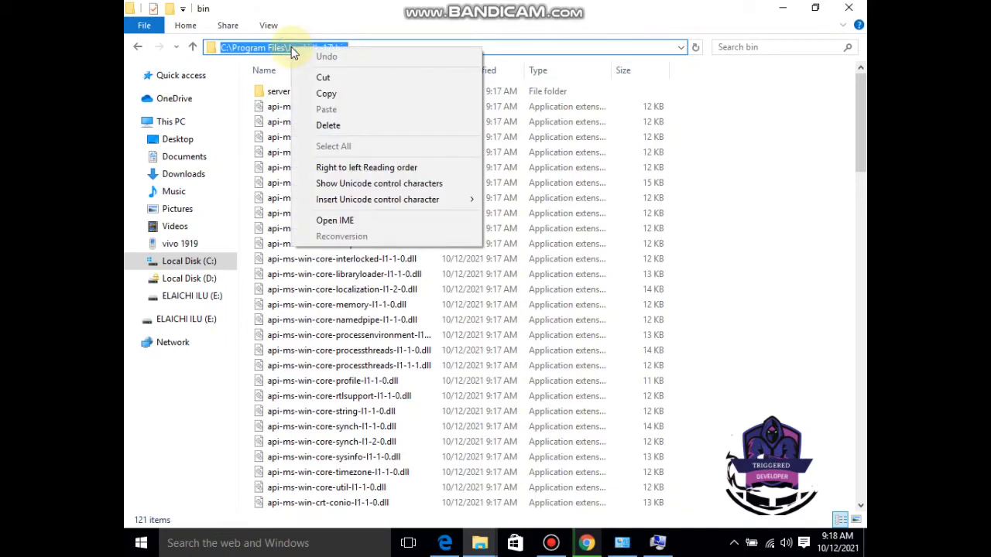
left_click(325, 93)
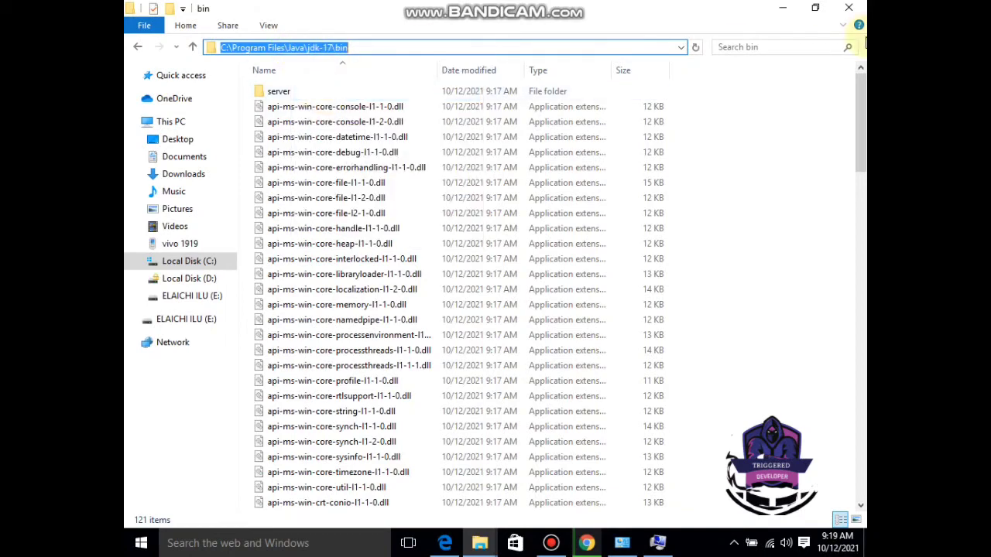
left_click(849, 9)
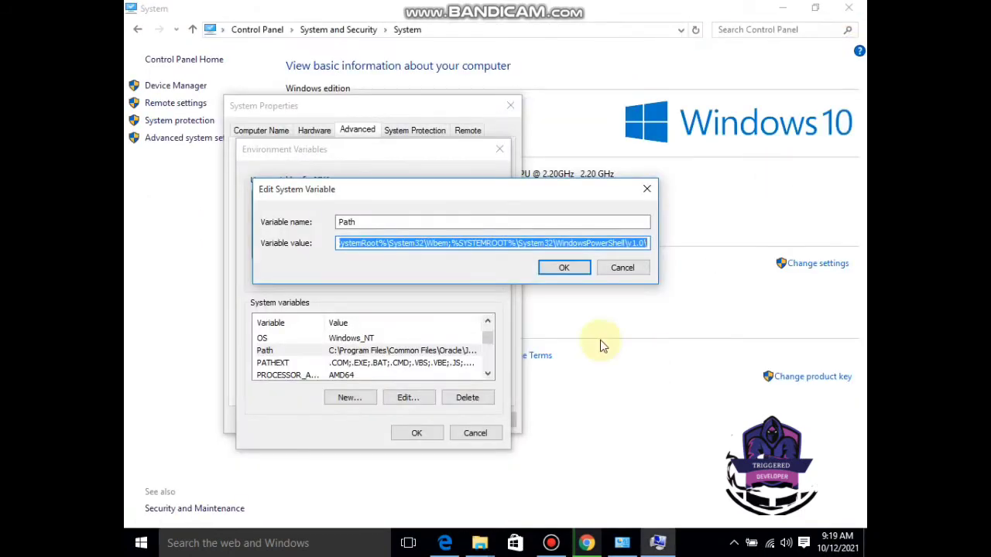
left_click(621, 268)
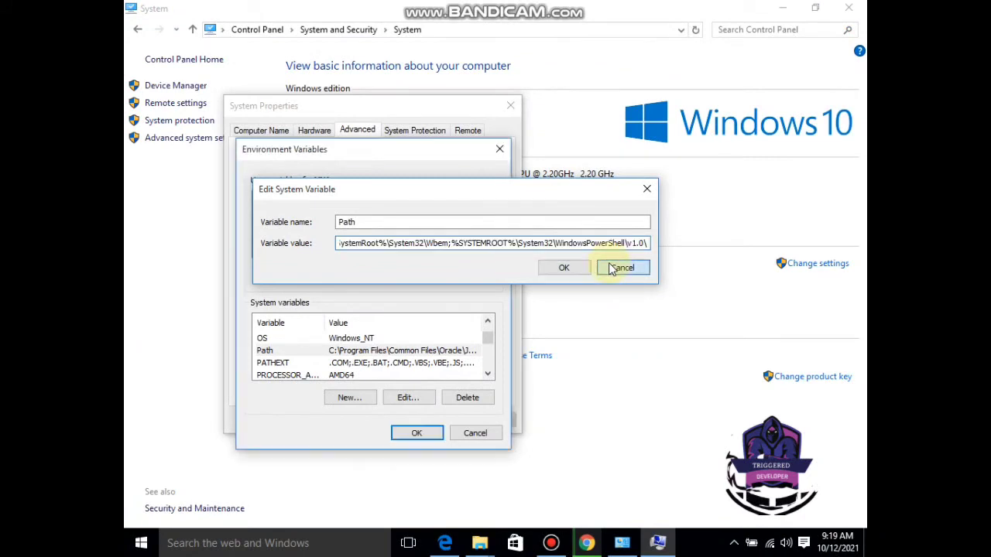
left_click(488, 376)
left_click(488, 377)
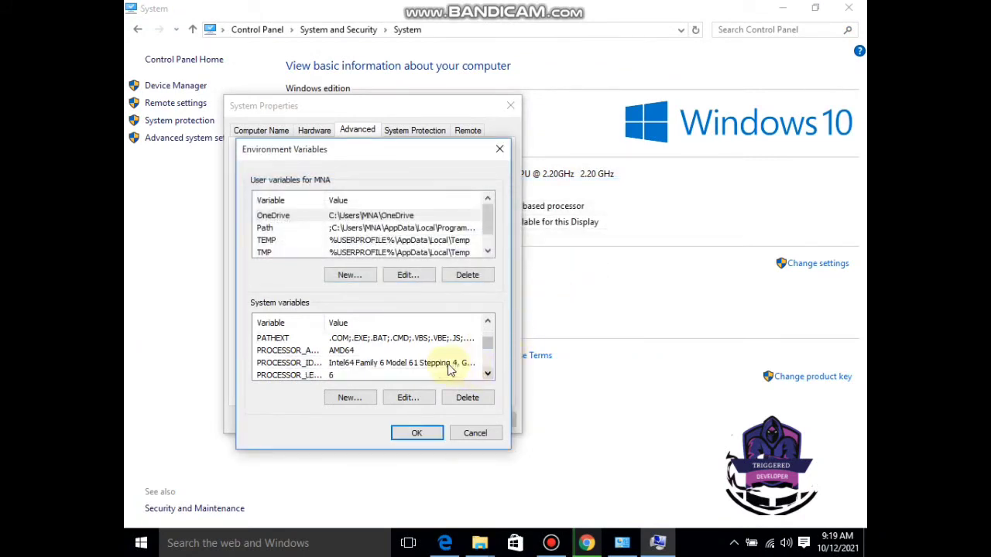
left_click(395, 341)
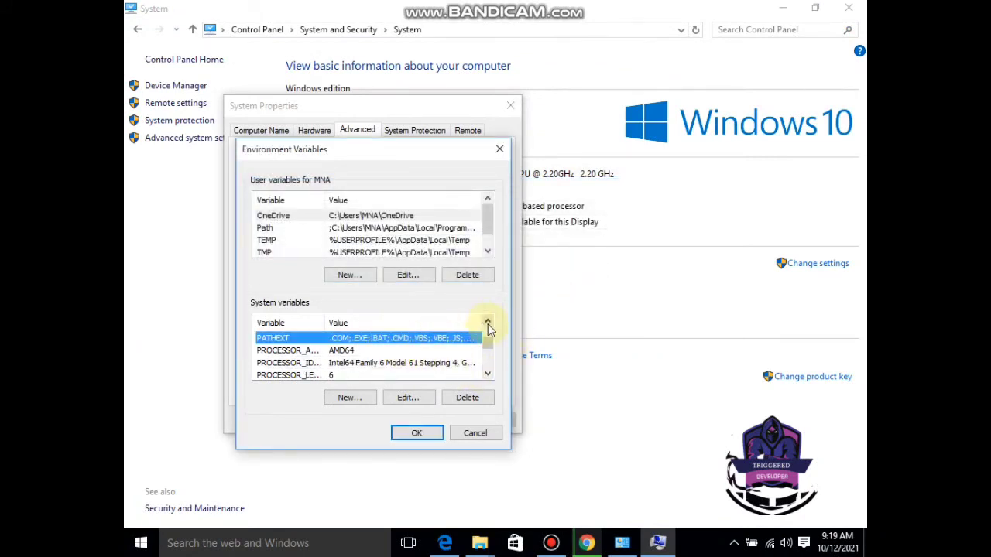
left_click(488, 324)
left_click(396, 338)
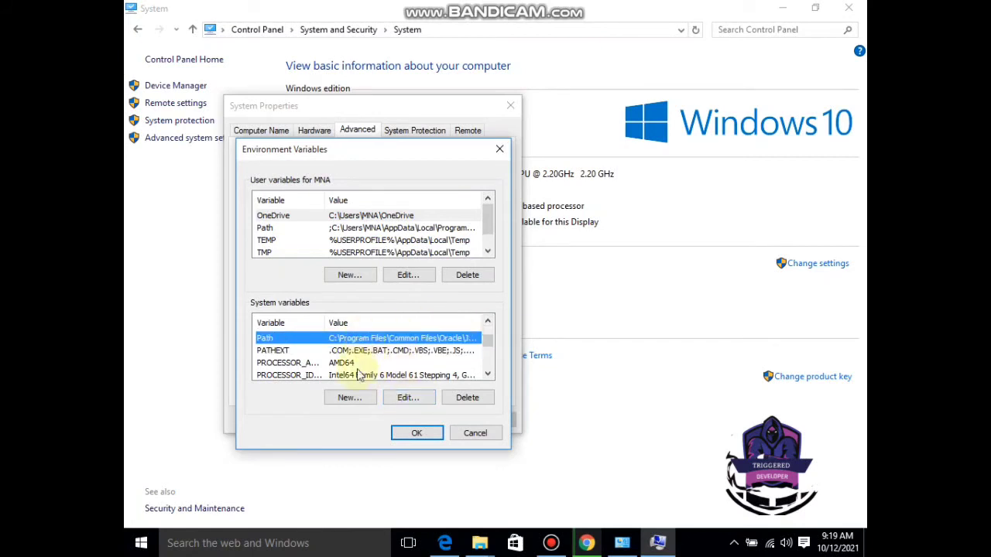
left_click(350, 398)
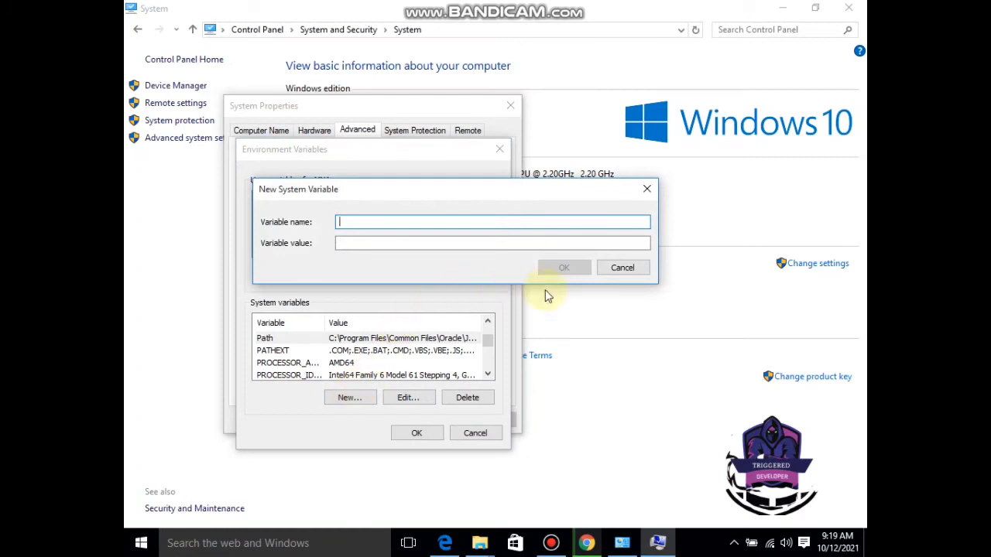
left_click(624, 268)
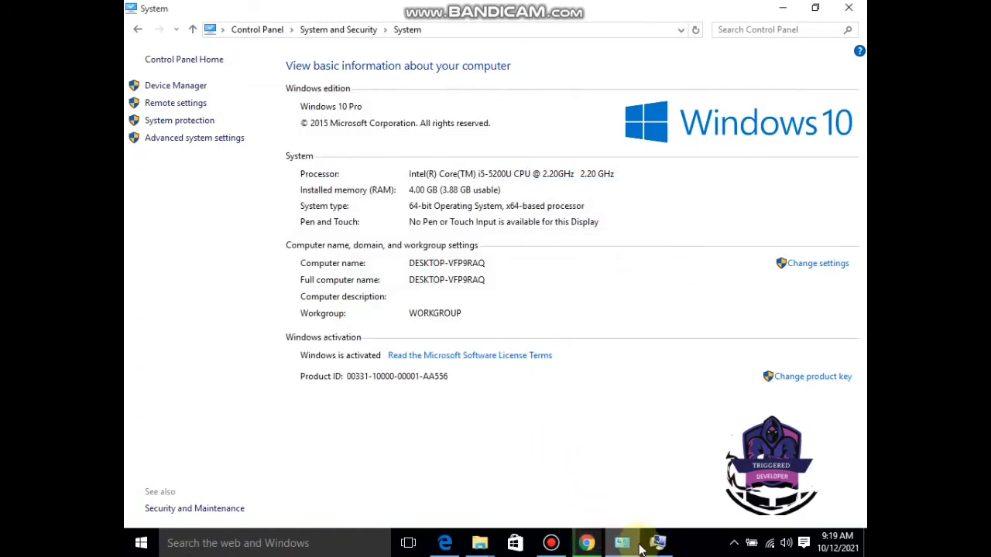
left_click(664, 546)
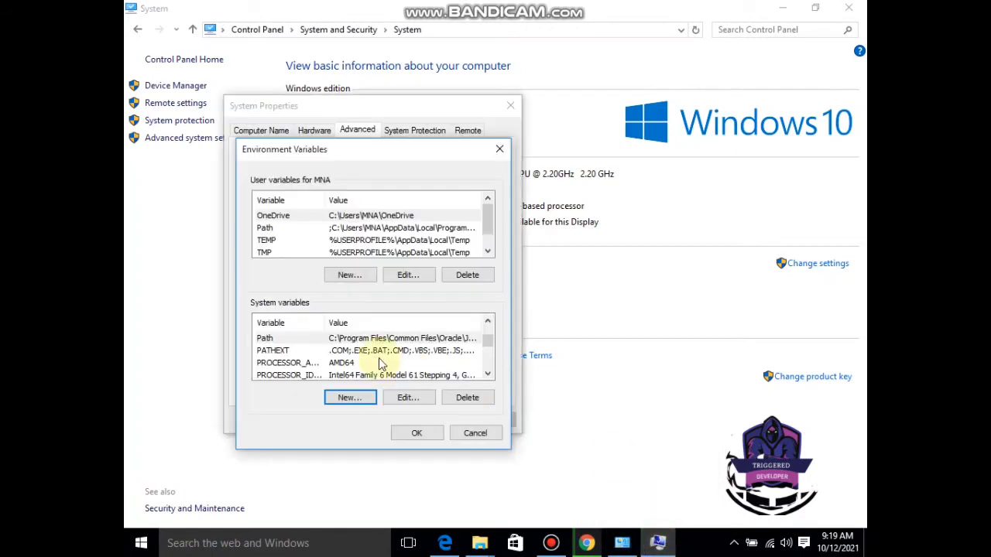
double_click(351, 341)
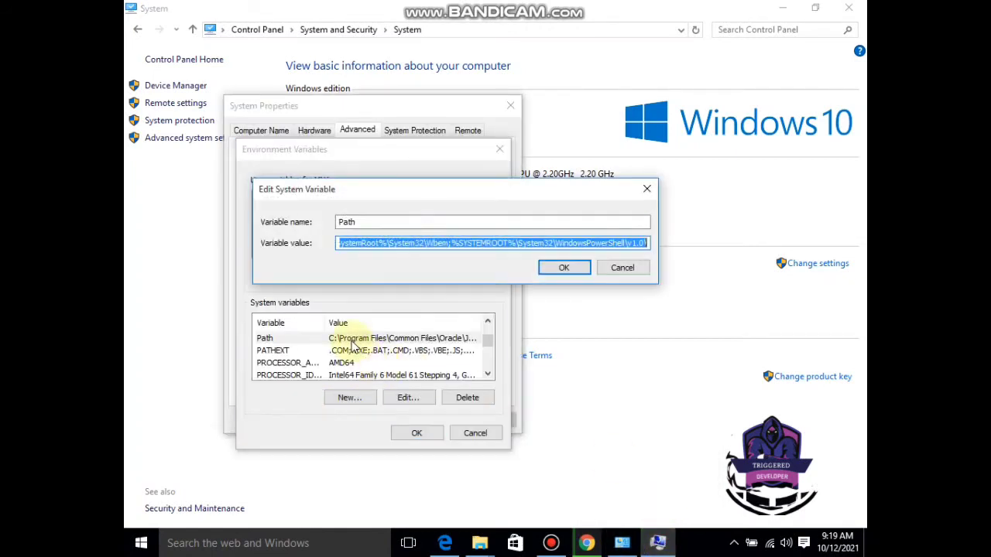
left_click(570, 269)
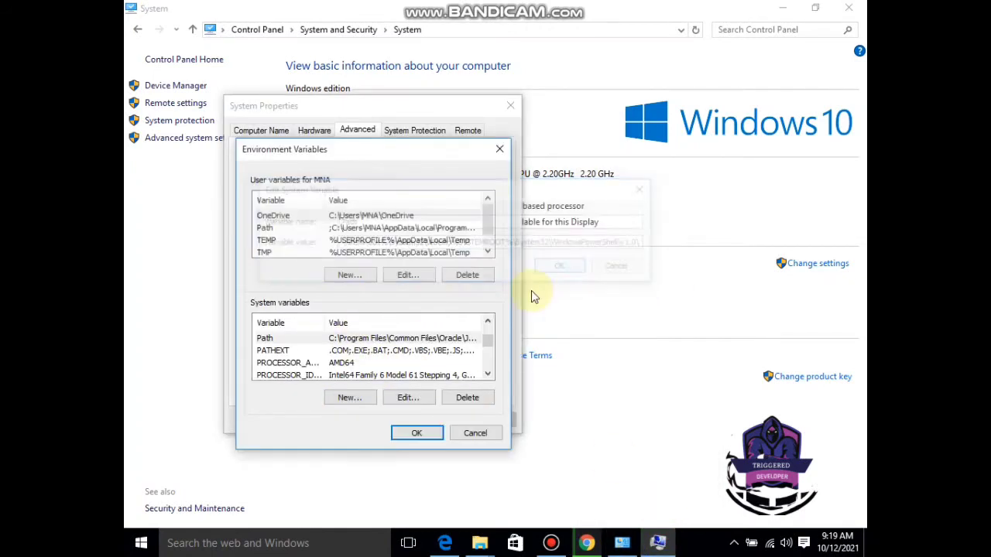
left_click(407, 397)
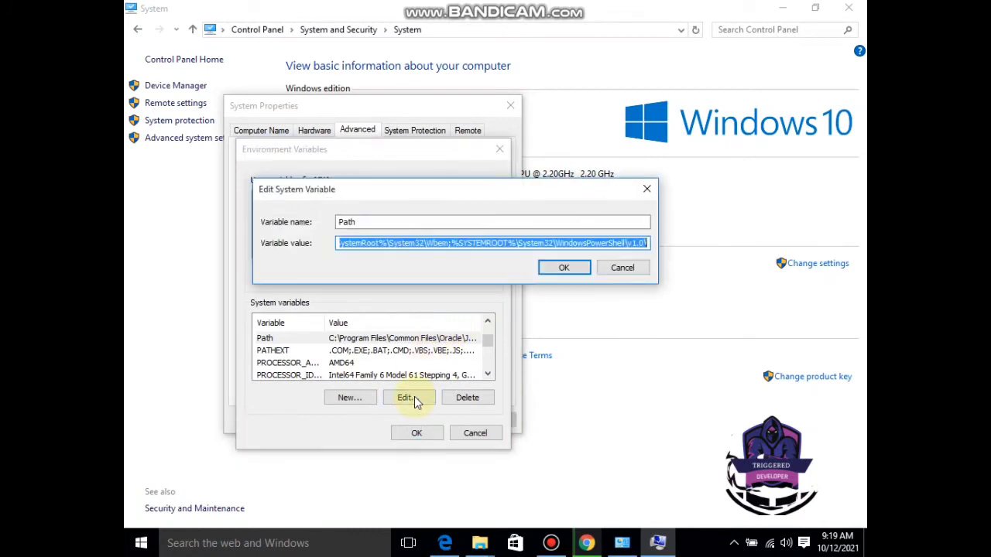
key("End")
left_click(623, 270)
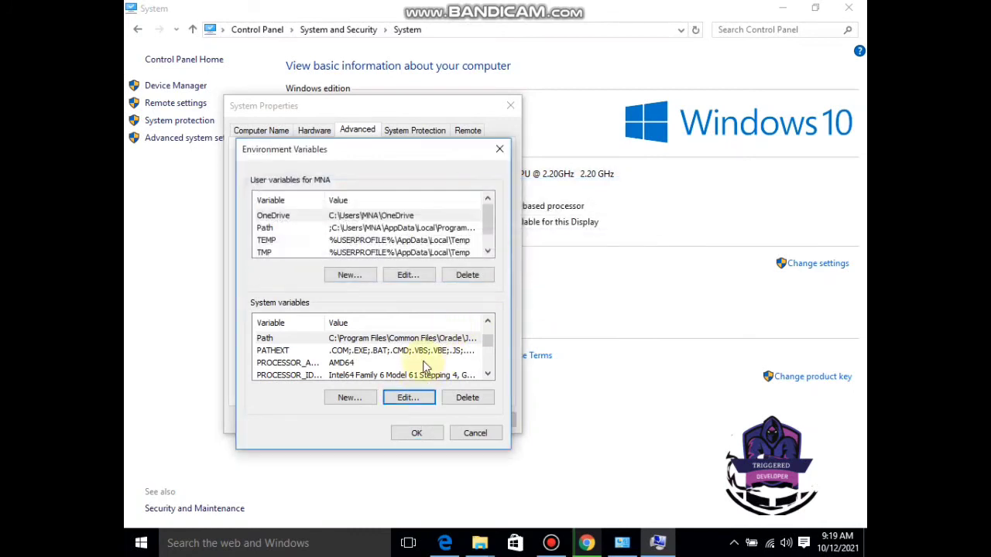
Create a system variable named HOME with the value C:\Program Files\Java\jdk-17\bin and save the environment variables.
left_click(368, 401)
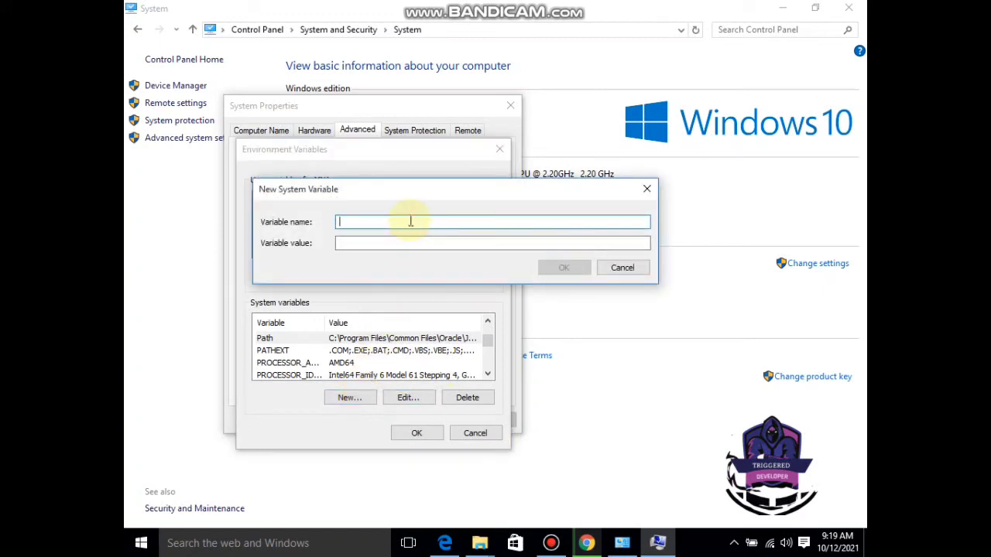
type("HOME")
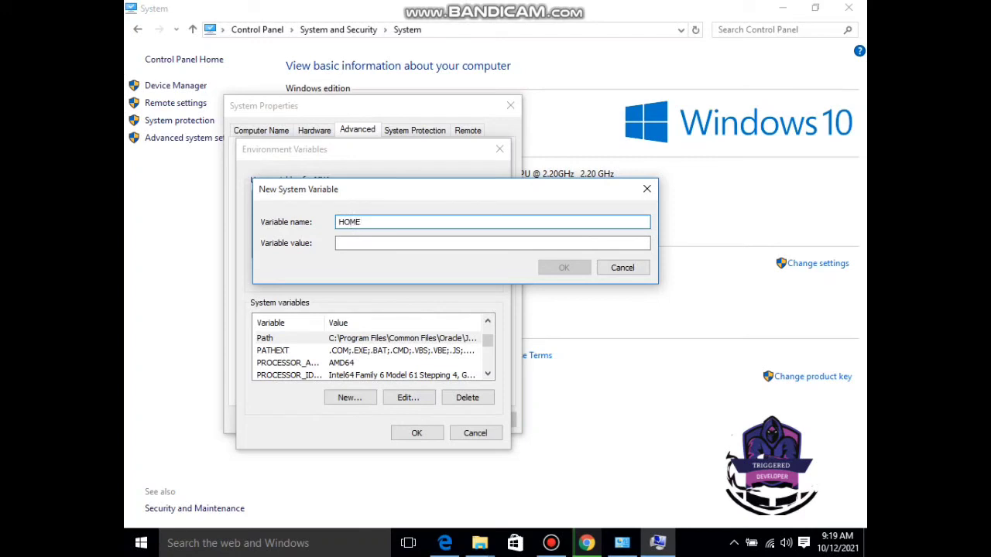
left_click(360, 245)
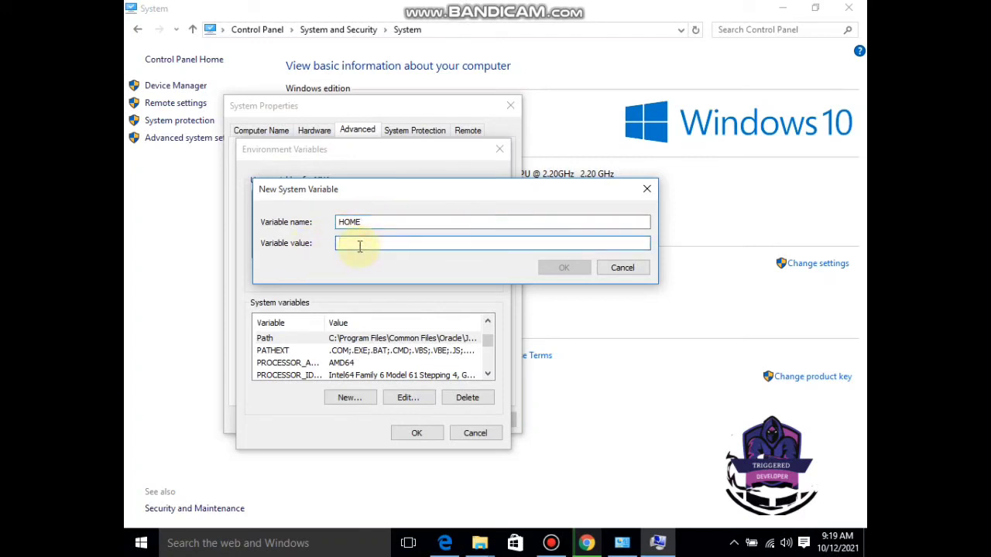
type("C:\\Program Files\\Java\\jdk-17\\bin")
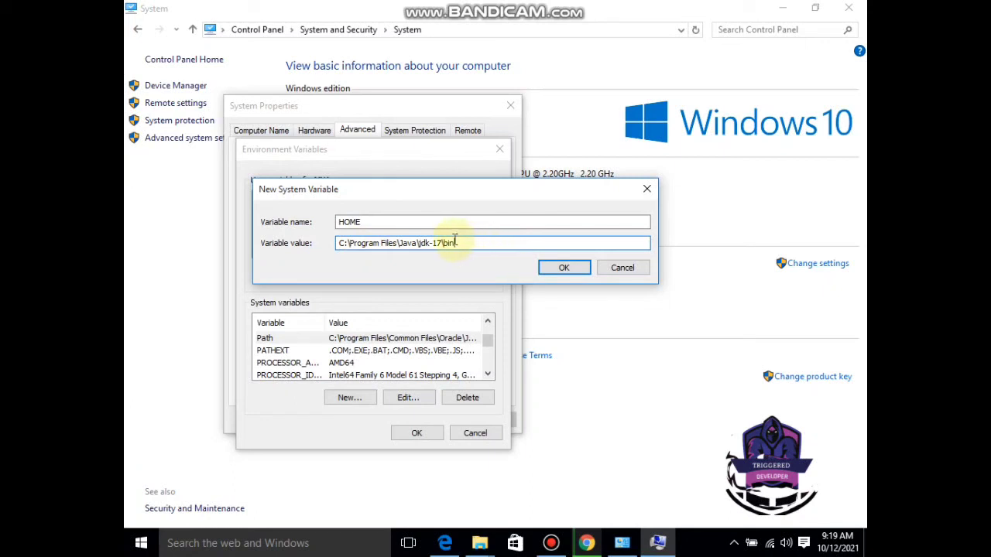
left_click_drag(455, 242, 332, 247)
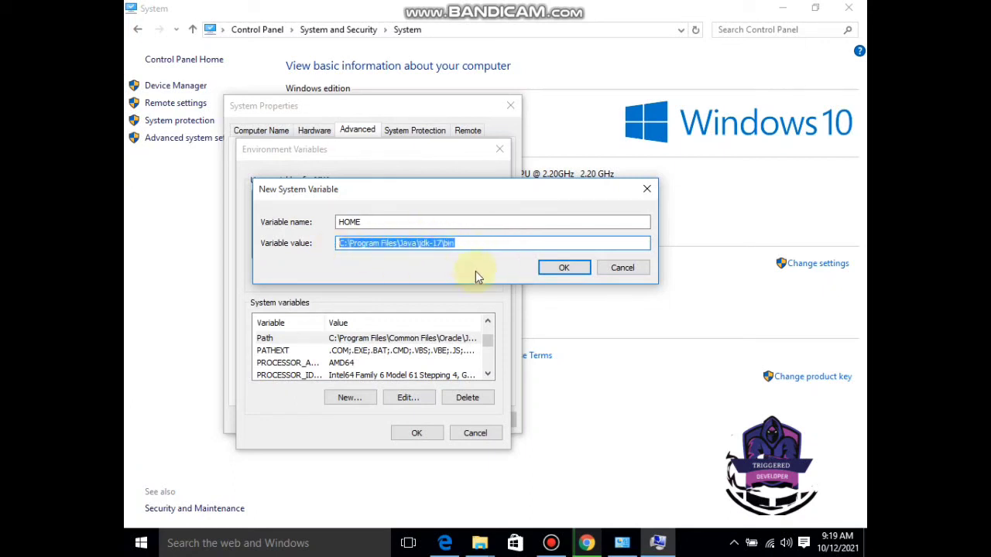
left_click(554, 269)
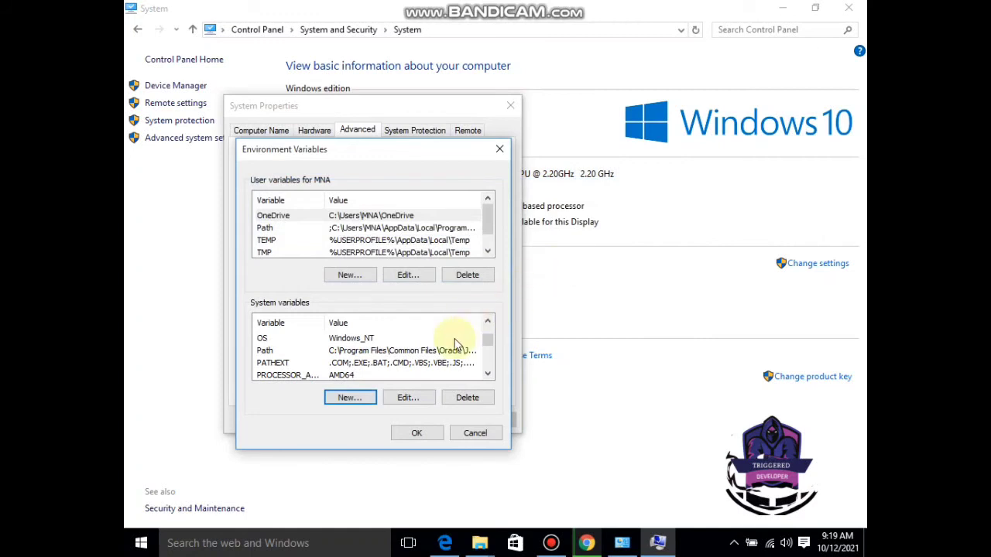
left_click(283, 354)
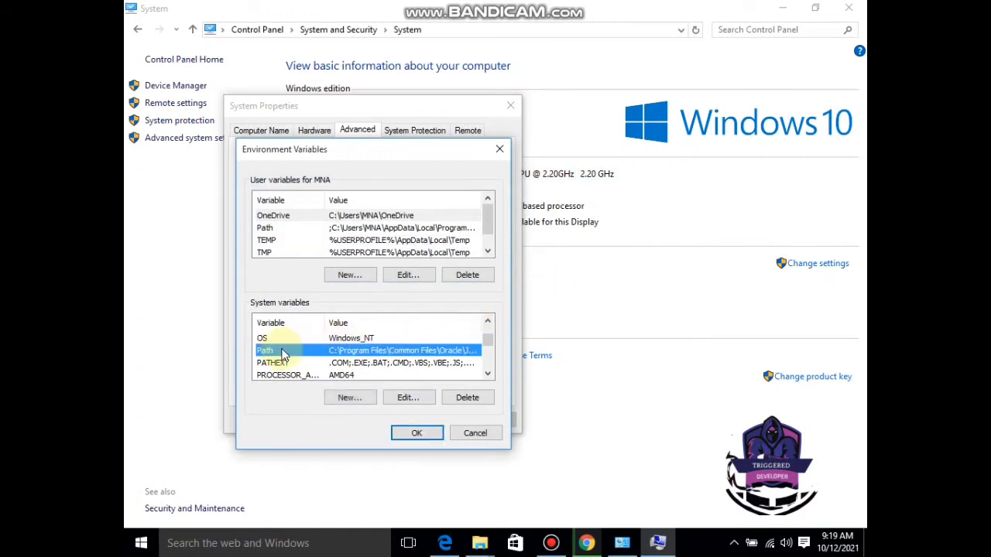
left_click(419, 434)
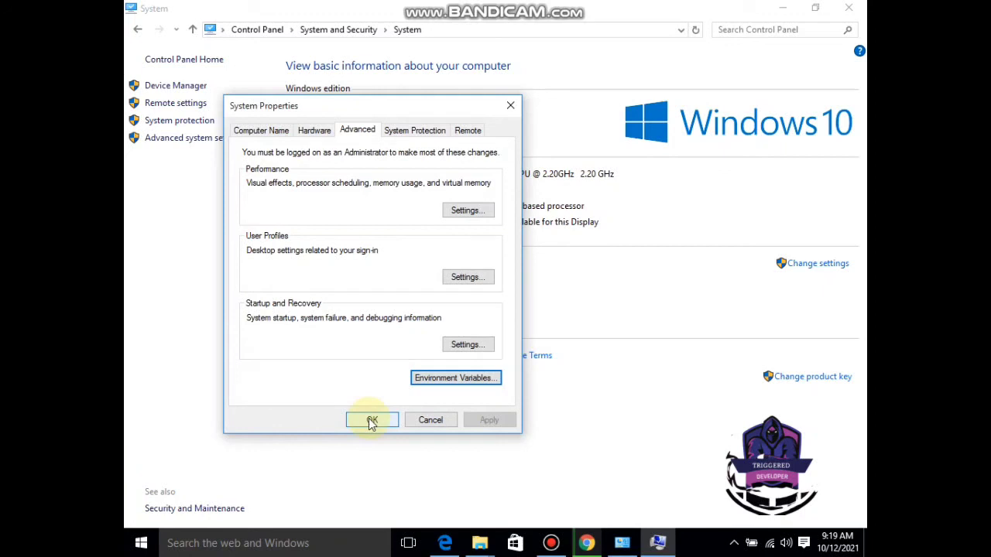
Reopen the Environment Variables, check the value of the Path system variable, and cancel out of its editing.
left_click(451, 379)
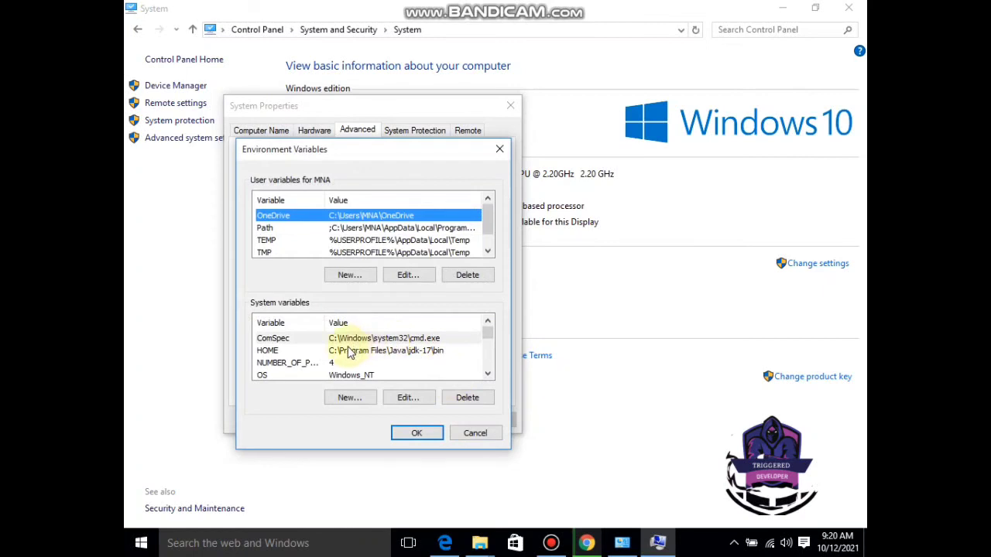
left_click(489, 375)
left_click(493, 375)
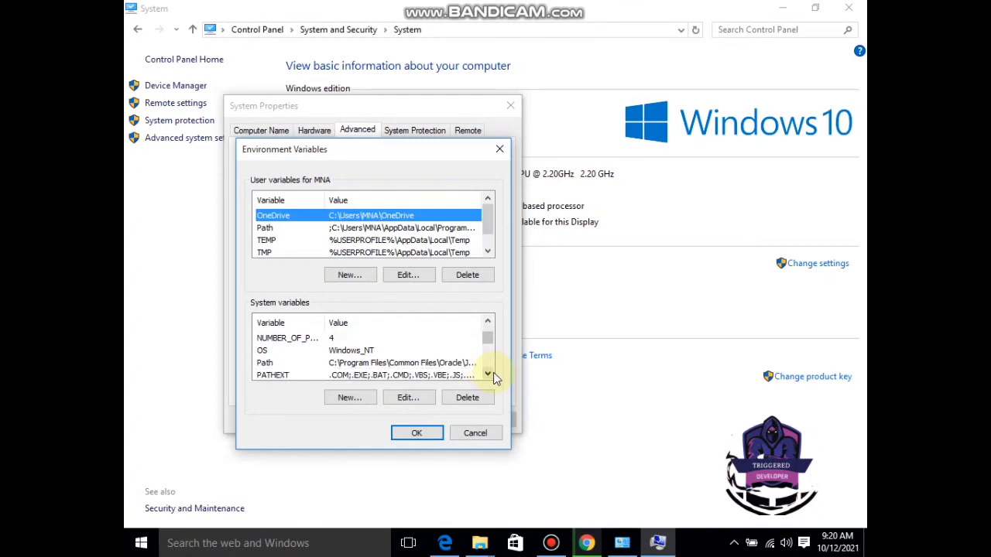
left_click(416, 364)
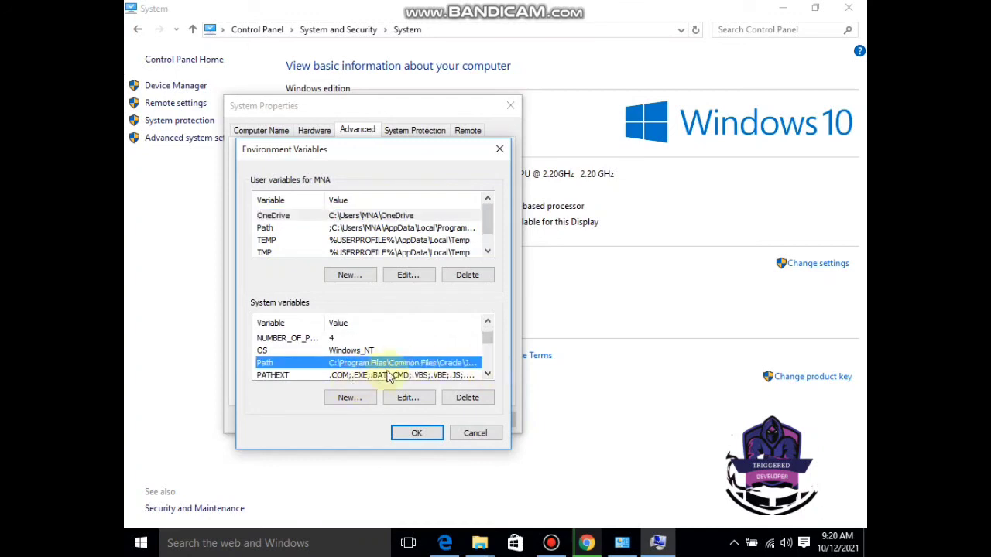
double_click(470, 364)
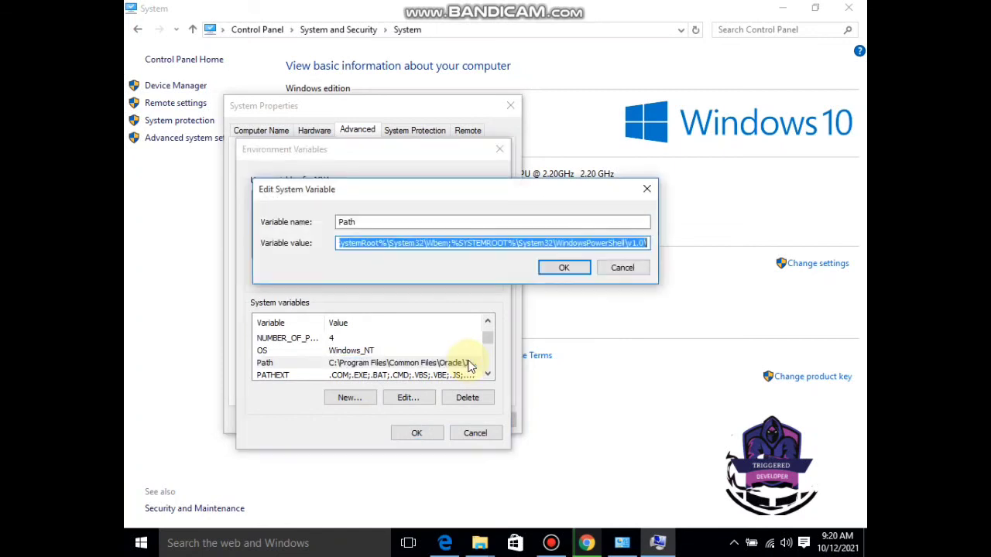
left_click(622, 268)
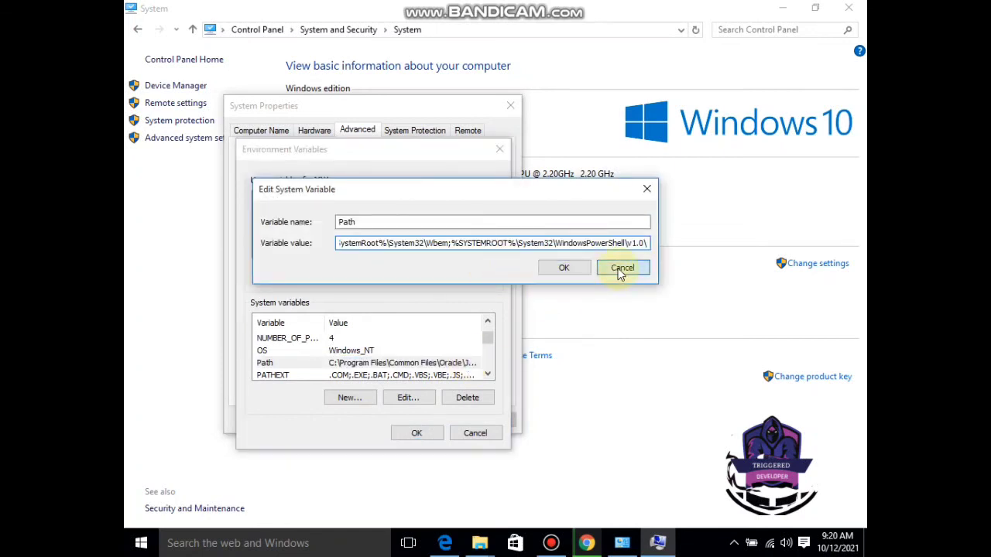